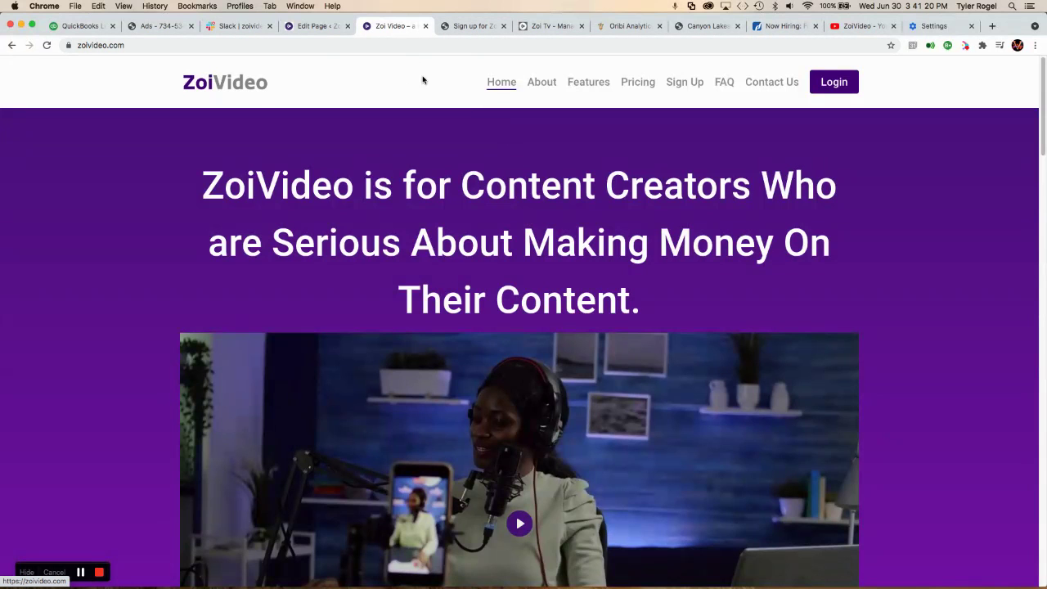
- Open the FREE 10 Day Zoi Tv trial sign-up, then close it to return to sign-in
{"action": "left_click", "coordinate": [685, 82]}
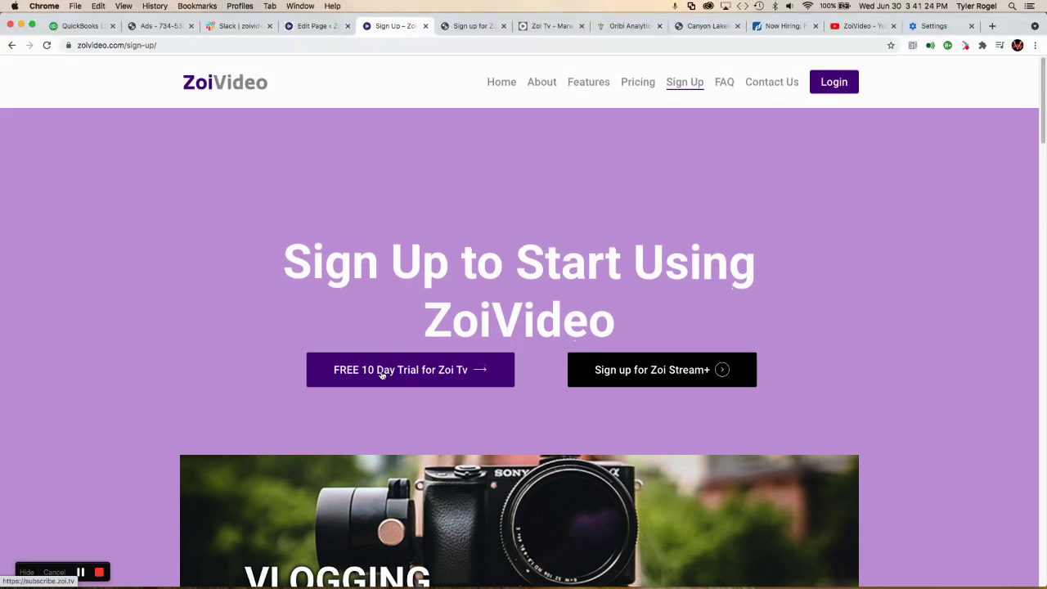
{"action": "left_click", "coordinate": [381, 374]}
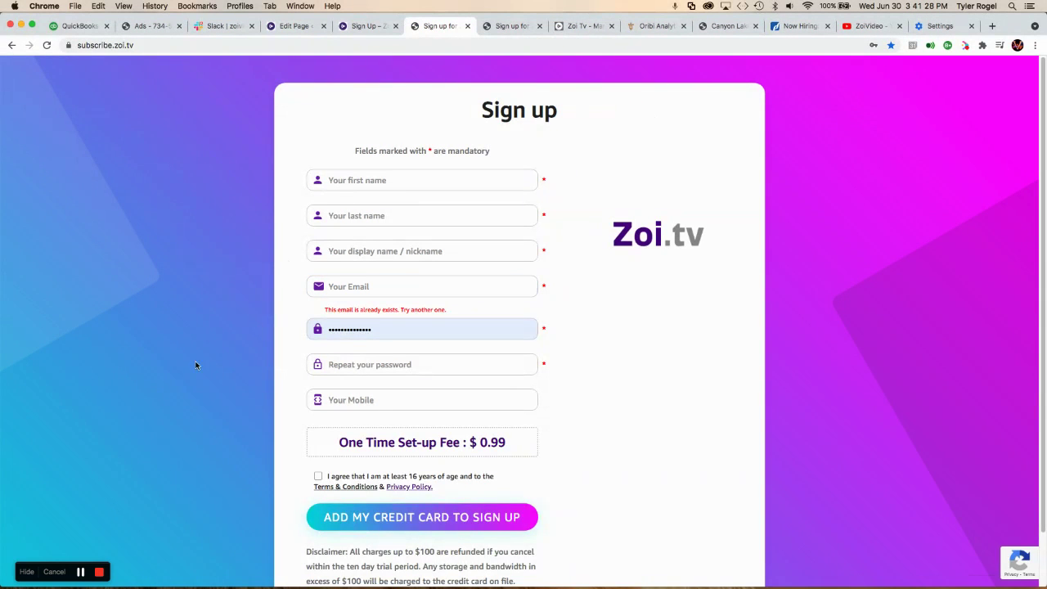
{"action": "key", "text": "super+w"}
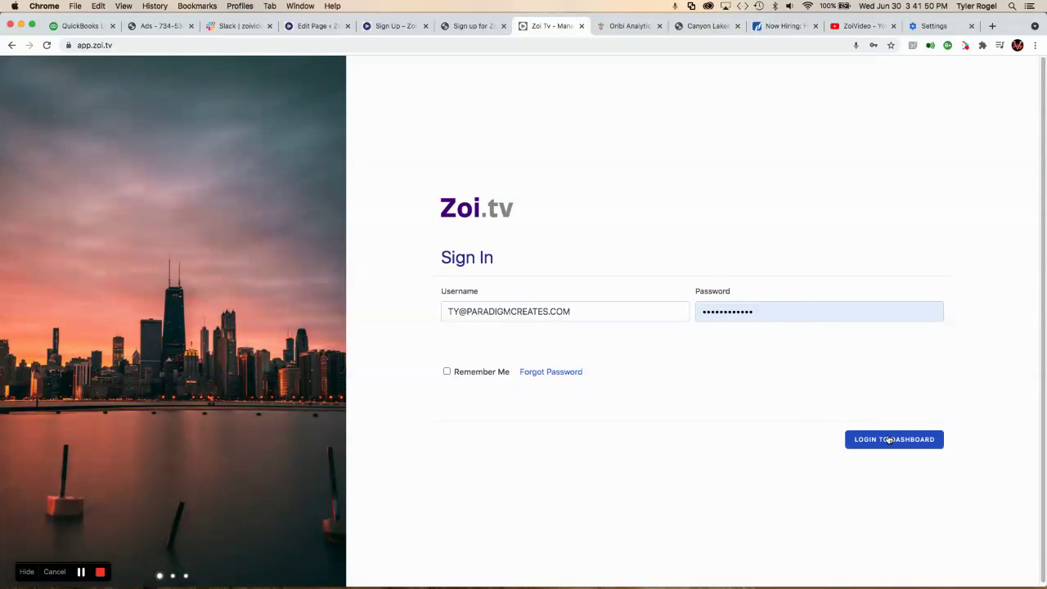
- Log in and step through the tour: Videos, Live Streaming, TV/Web Shows, Settings, Payments, Rentals, Reports
{"action": "left_click", "coordinate": [905, 441]}
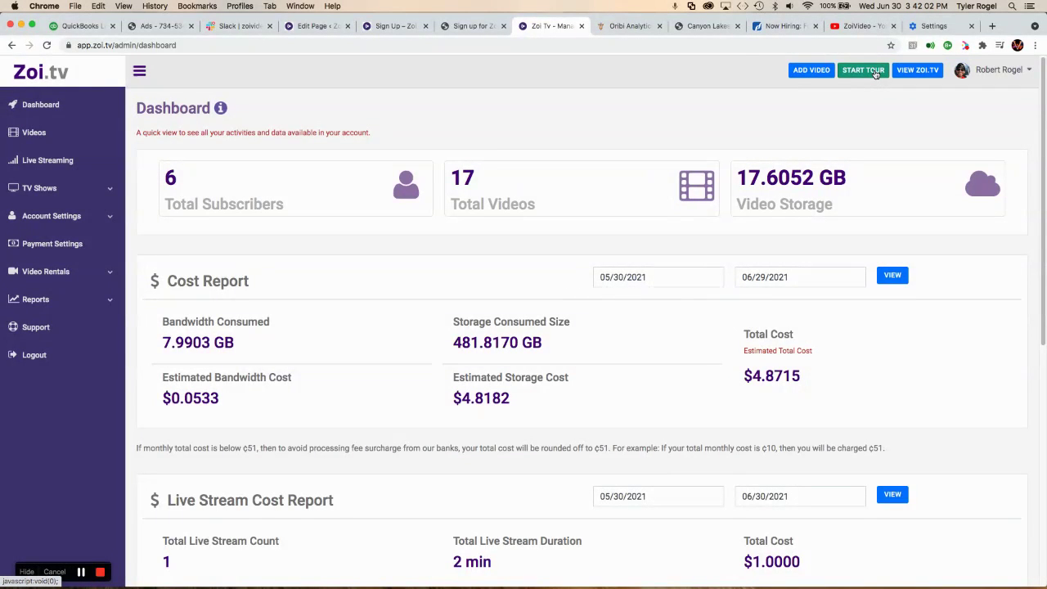
{"action": "left_click", "coordinate": [875, 73]}
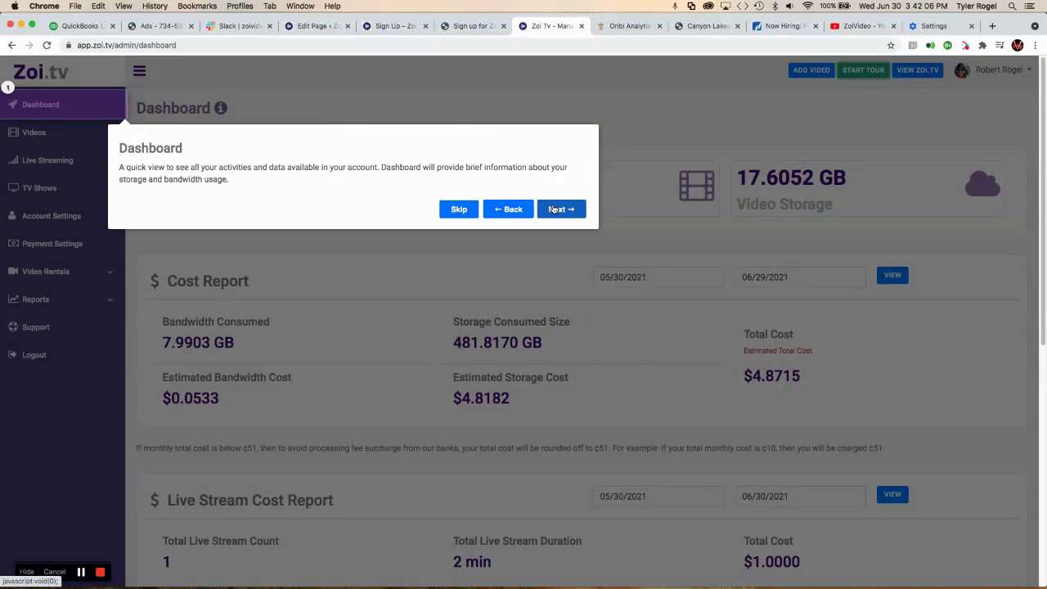
{"action": "left_click", "coordinate": [553, 210]}
{"action": "left_click", "coordinate": [244, 224]}
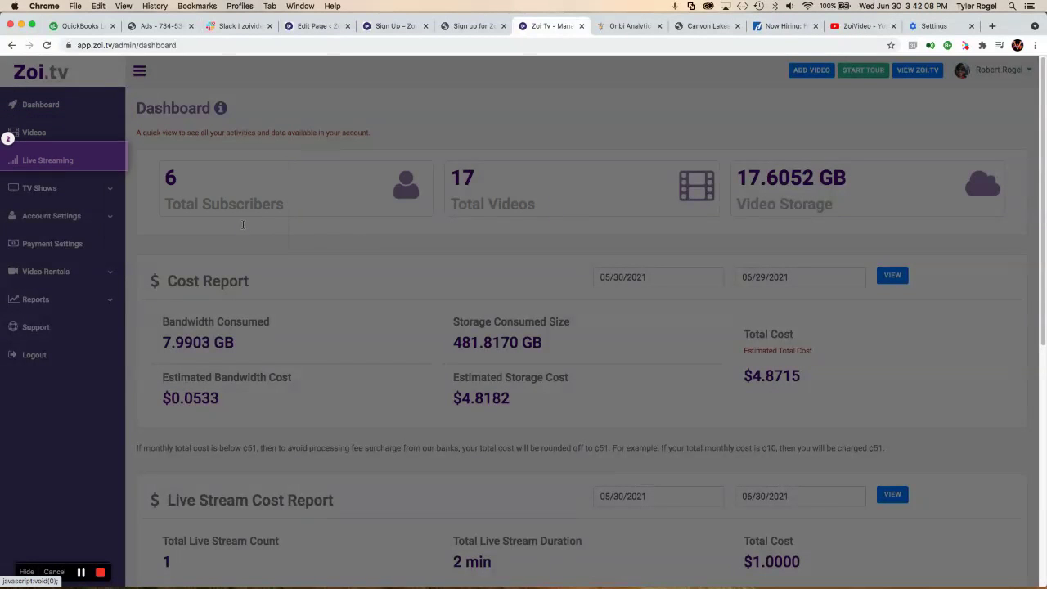
{"action": "left_click", "coordinate": [240, 255]}
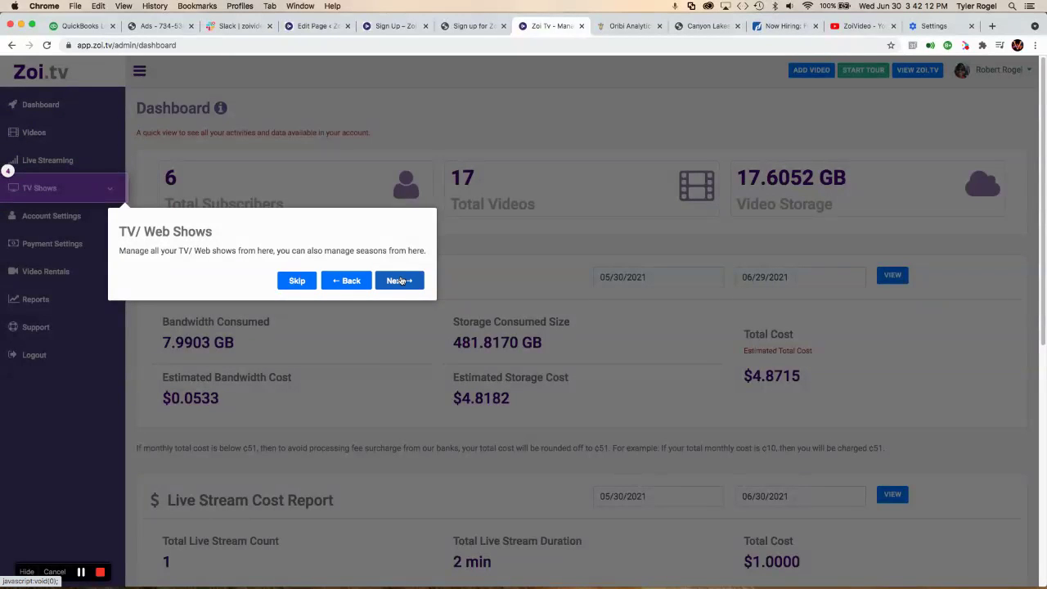
{"action": "left_click", "coordinate": [400, 280]}
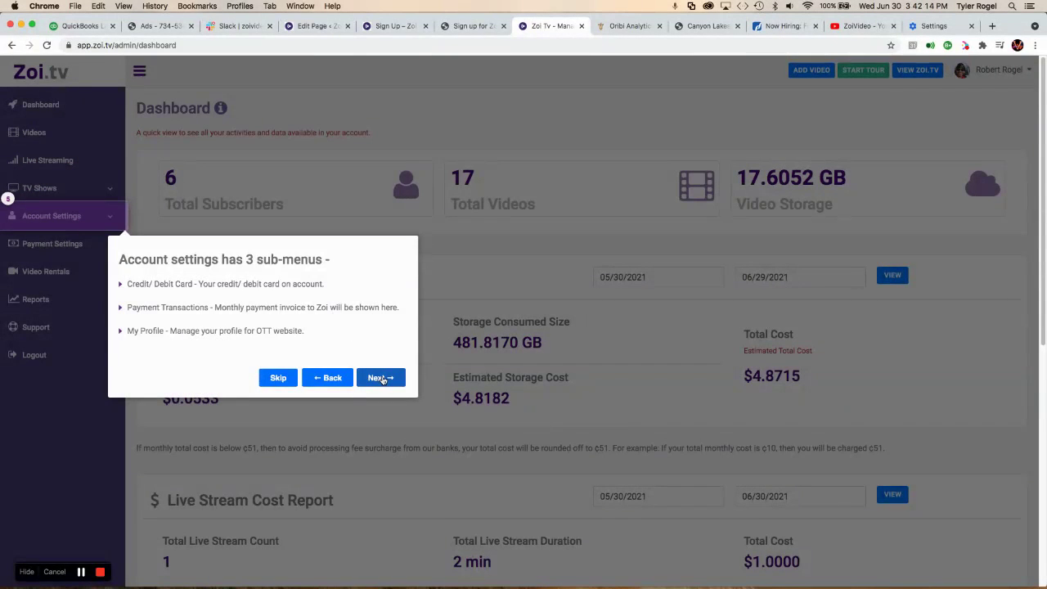
{"action": "left_click", "coordinate": [382, 377]}
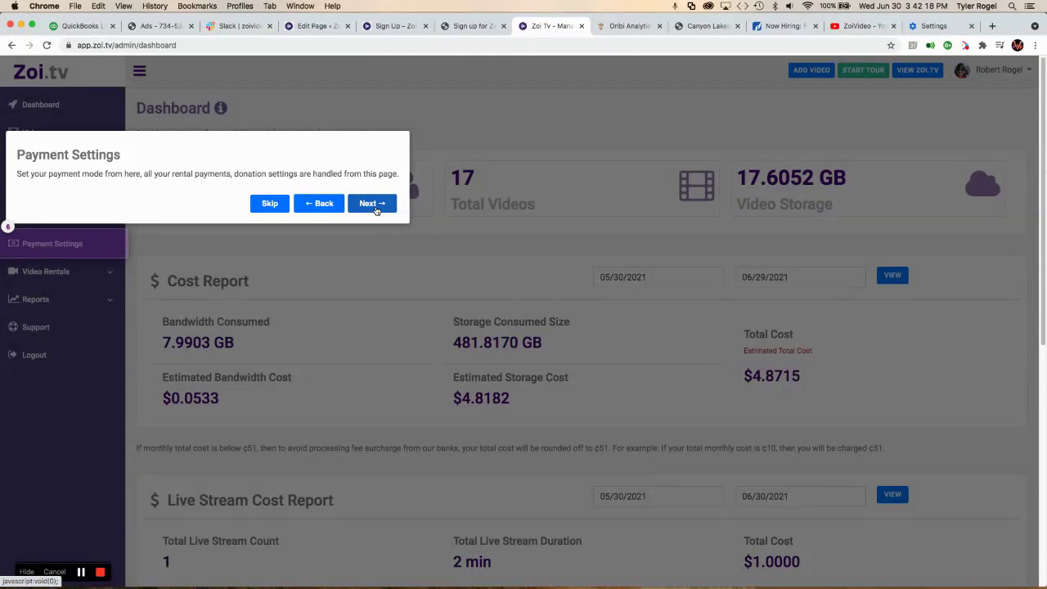
{"action": "left_click", "coordinate": [372, 204]}
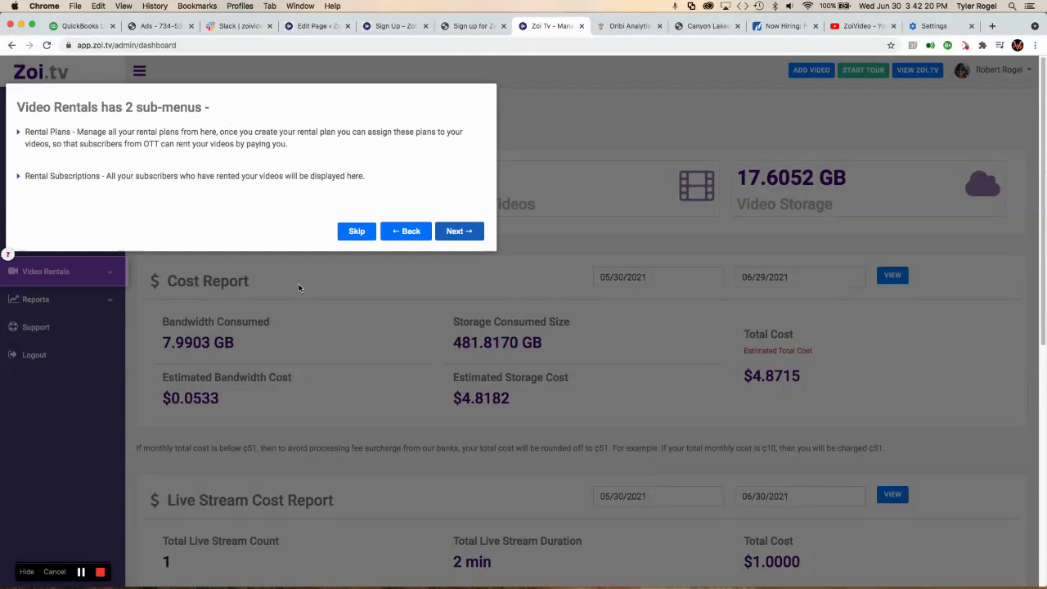
{"action": "left_click", "coordinate": [460, 236]}
{"action": "left_click", "coordinate": [456, 259]}
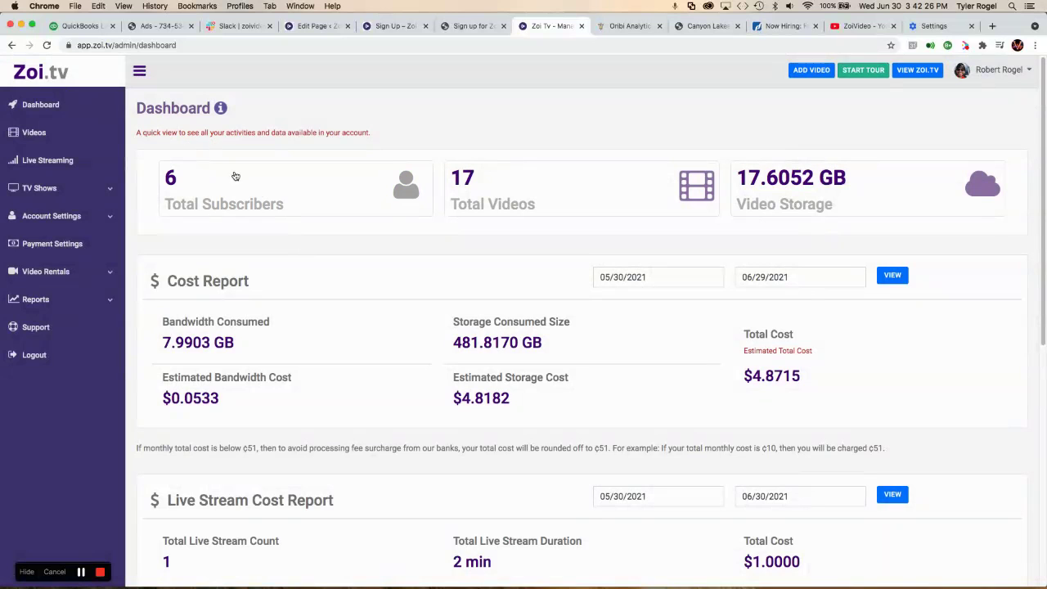
- In Payment Settings, make Paypal the default payment method
{"action": "left_click", "coordinate": [61, 246]}
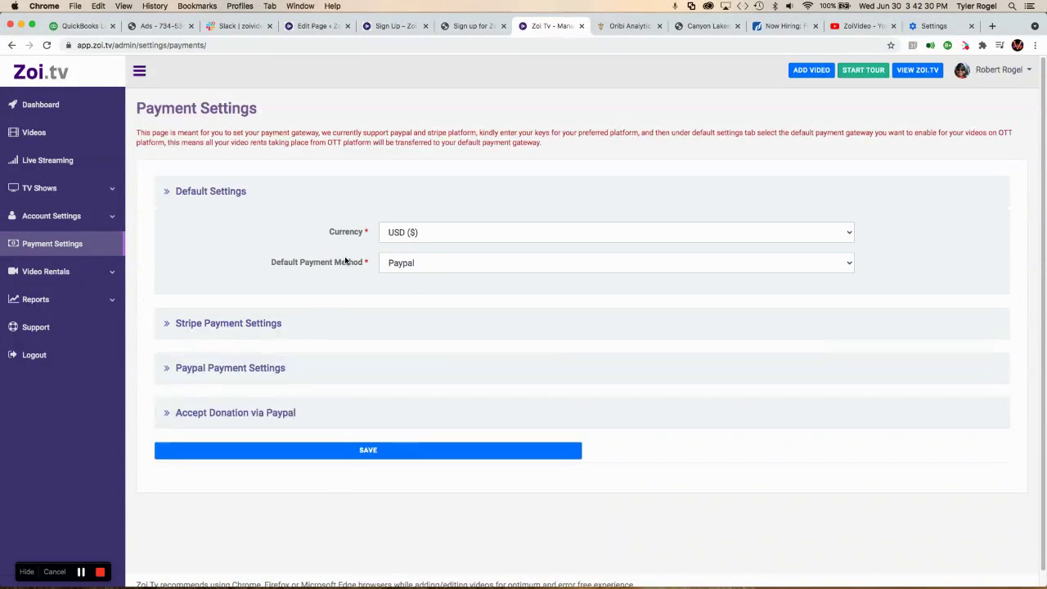
{"action": "left_click", "coordinate": [431, 261]}
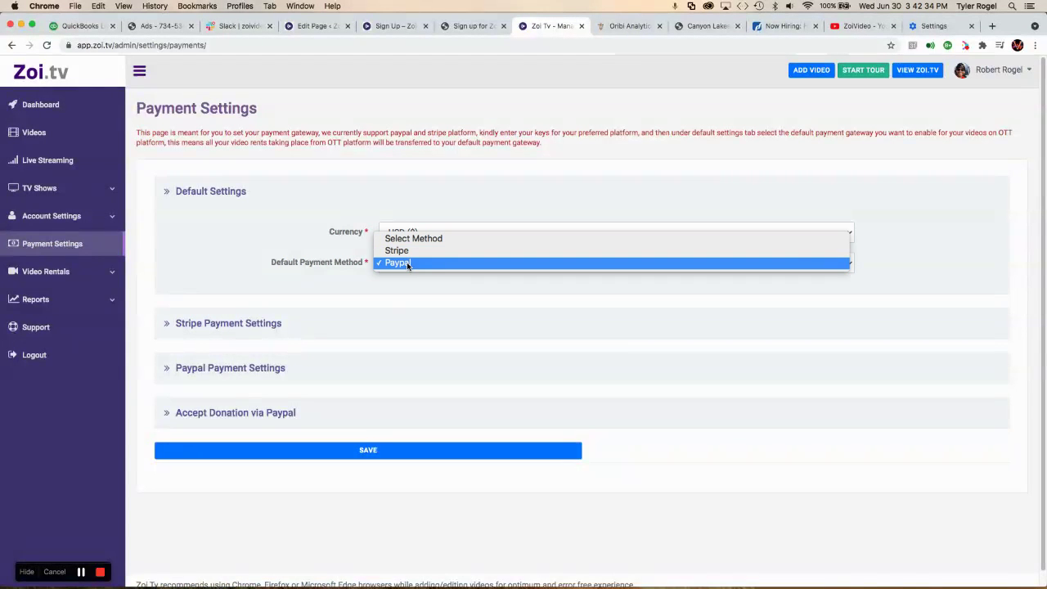
{"action": "left_click", "coordinate": [406, 262]}
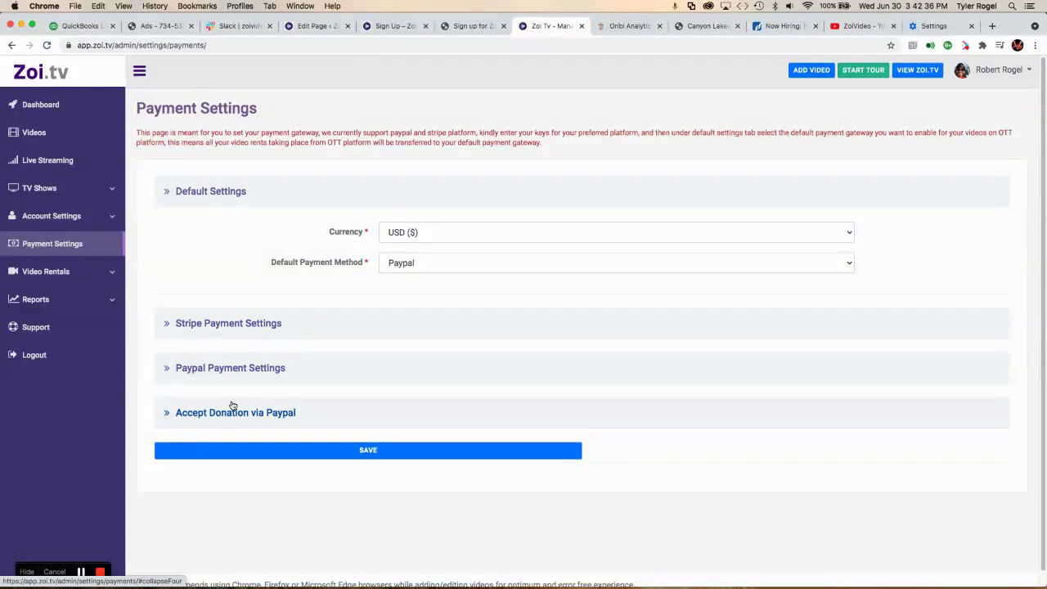
- Review the Paypal and Accept Donation via Paypal sections, then save the payment settings
{"action": "left_click", "coordinate": [246, 372]}
{"action": "scroll", "coordinate": [382, 393], "scroll_direction": "down", "scroll_amount": 5}
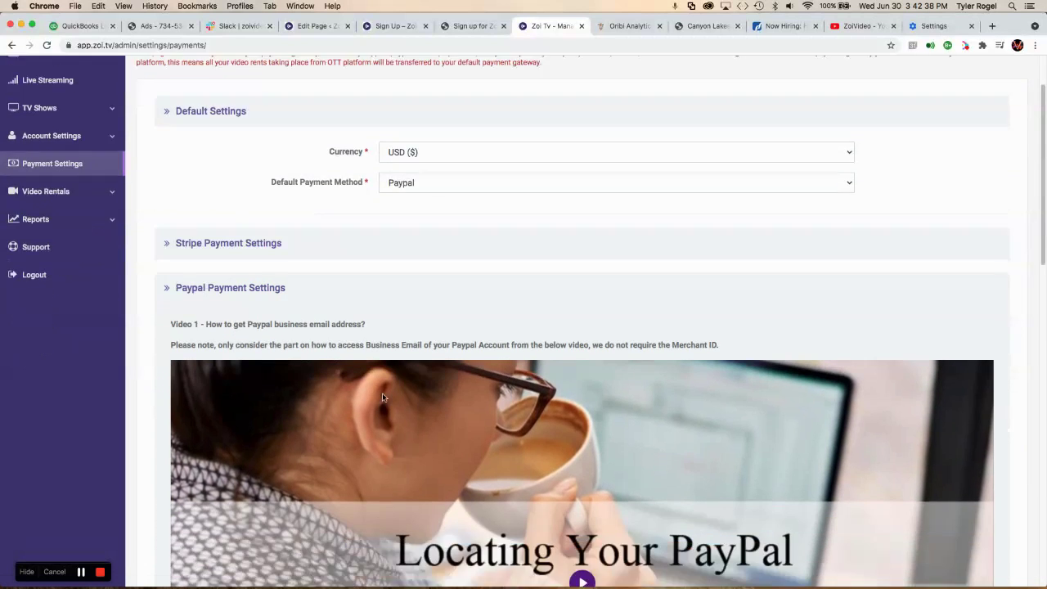
{"action": "scroll", "coordinate": [594, 459], "scroll_direction": "down", "scroll_amount": 5}
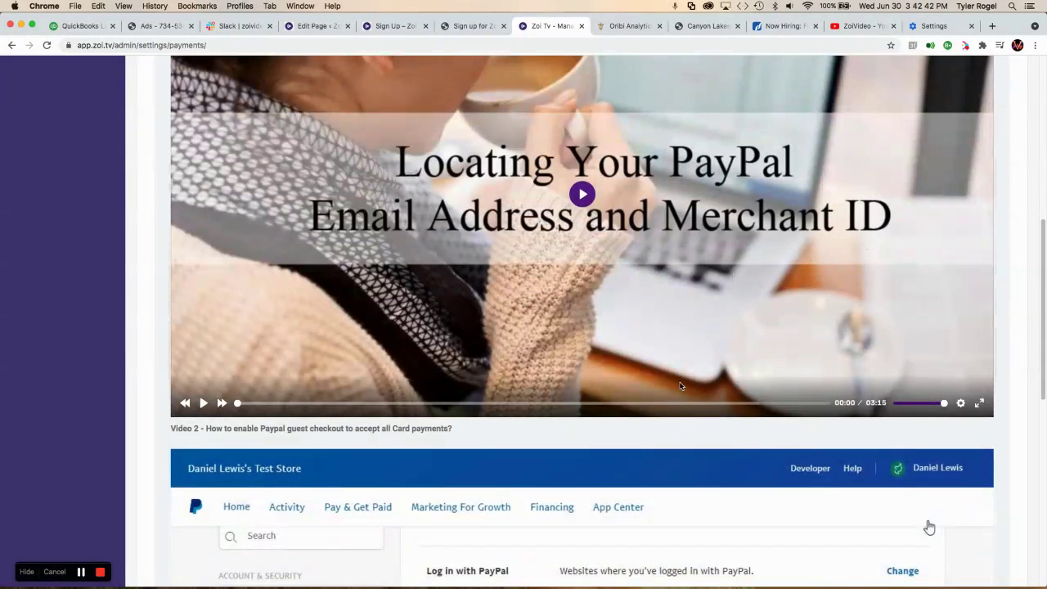
{"action": "scroll", "coordinate": [541, 413], "scroll_direction": "down", "scroll_amount": 10}
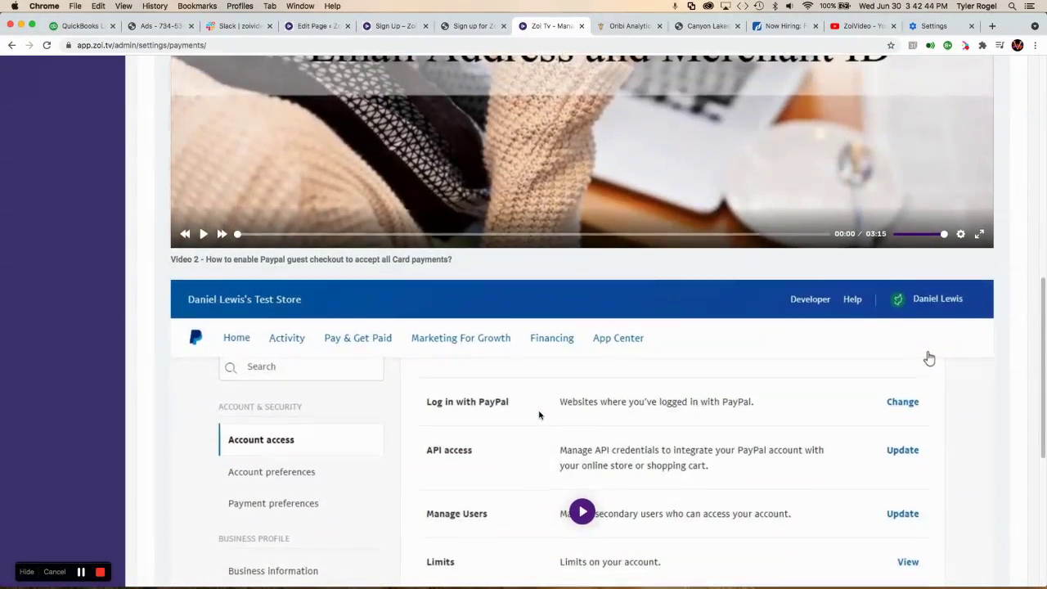
{"action": "scroll", "coordinate": [539, 415], "scroll_direction": "down", "scroll_amount": 2}
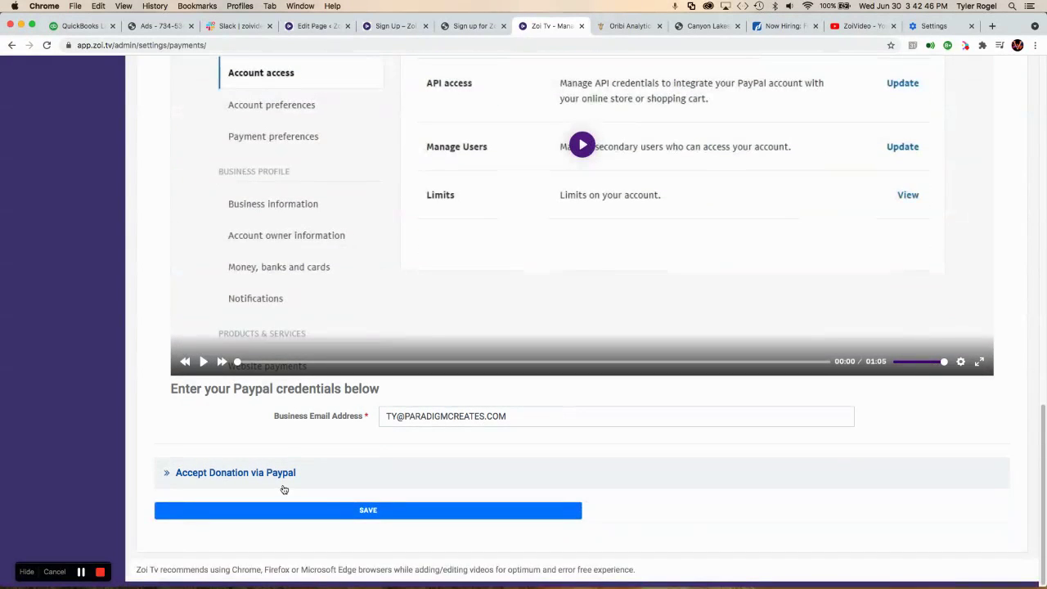
{"action": "left_click", "coordinate": [210, 474]}
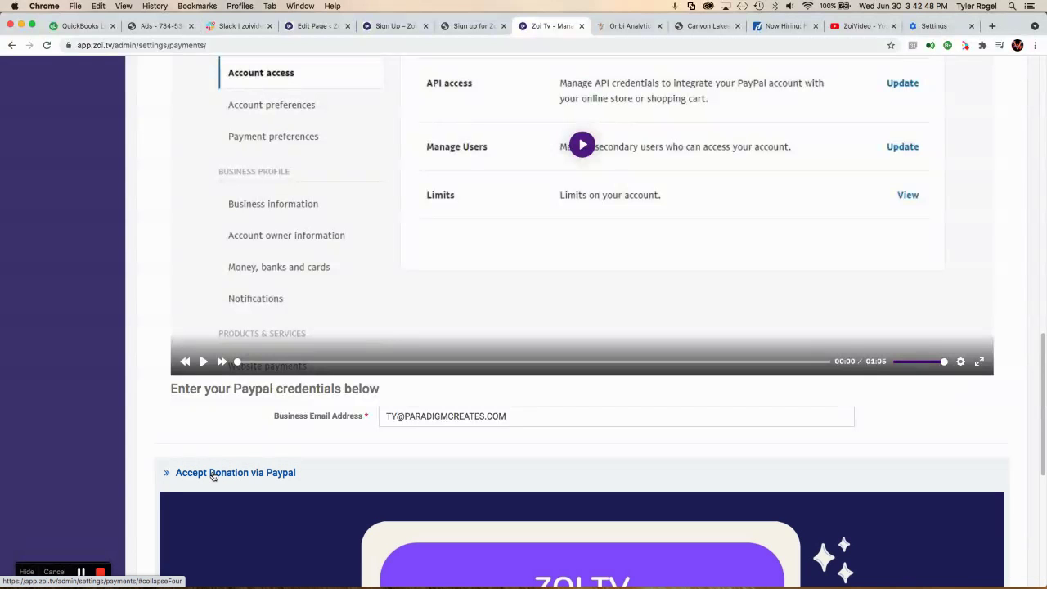
{"action": "scroll", "coordinate": [468, 477], "scroll_direction": "down", "scroll_amount": 10}
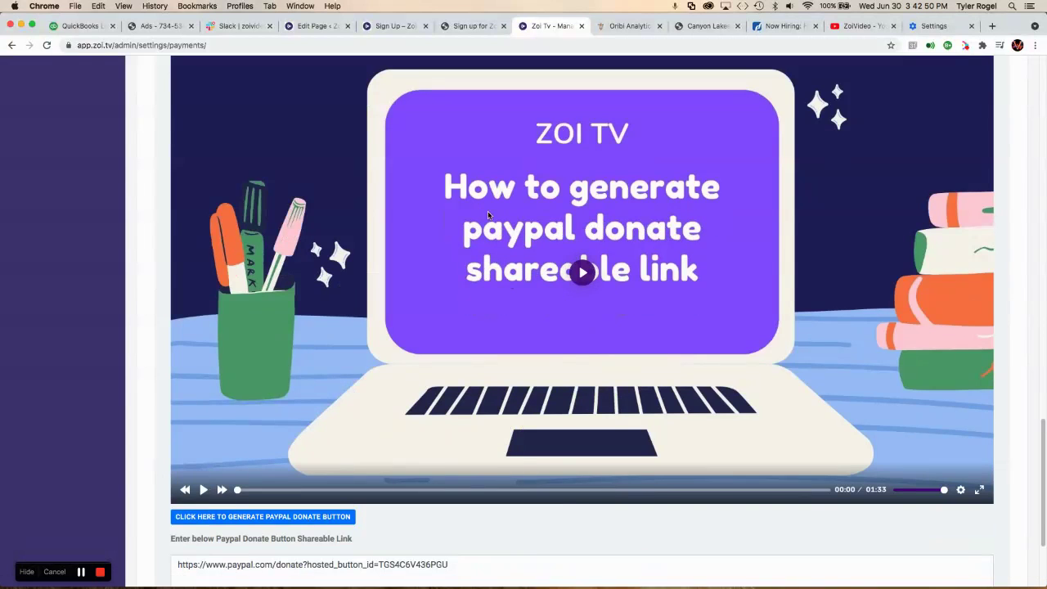
{"action": "scroll", "coordinate": [353, 359], "scroll_direction": "down", "scroll_amount": 4}
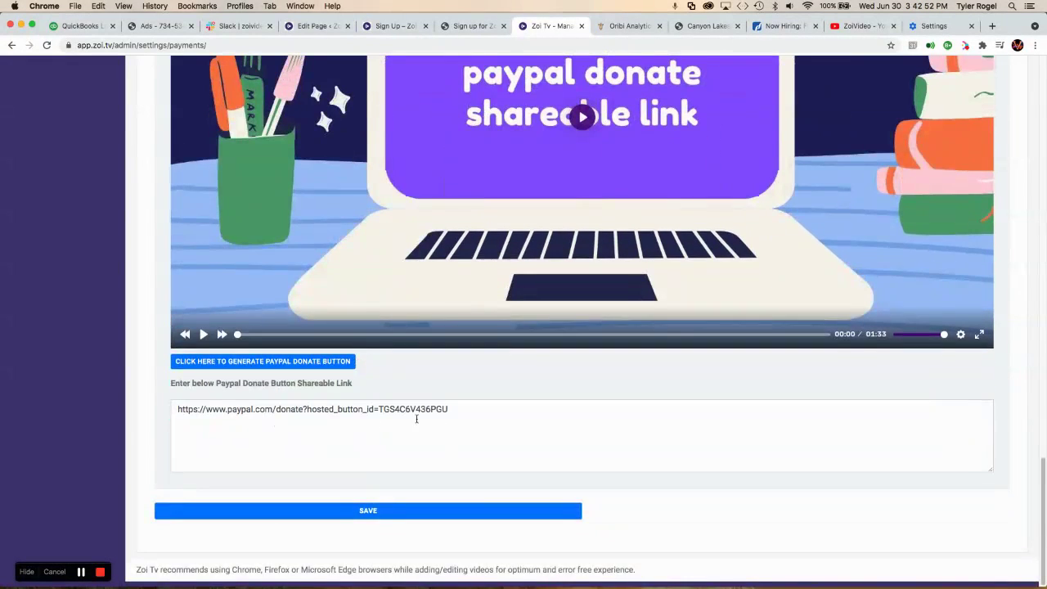
{"action": "left_click", "coordinate": [372, 510]}
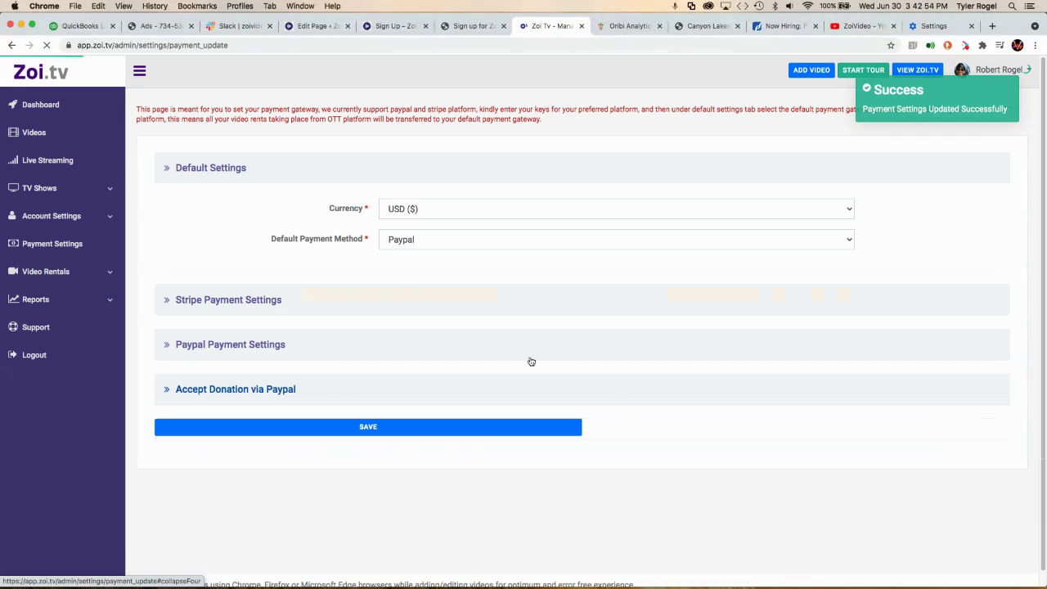
{"action": "left_click", "coordinate": [381, 430]}
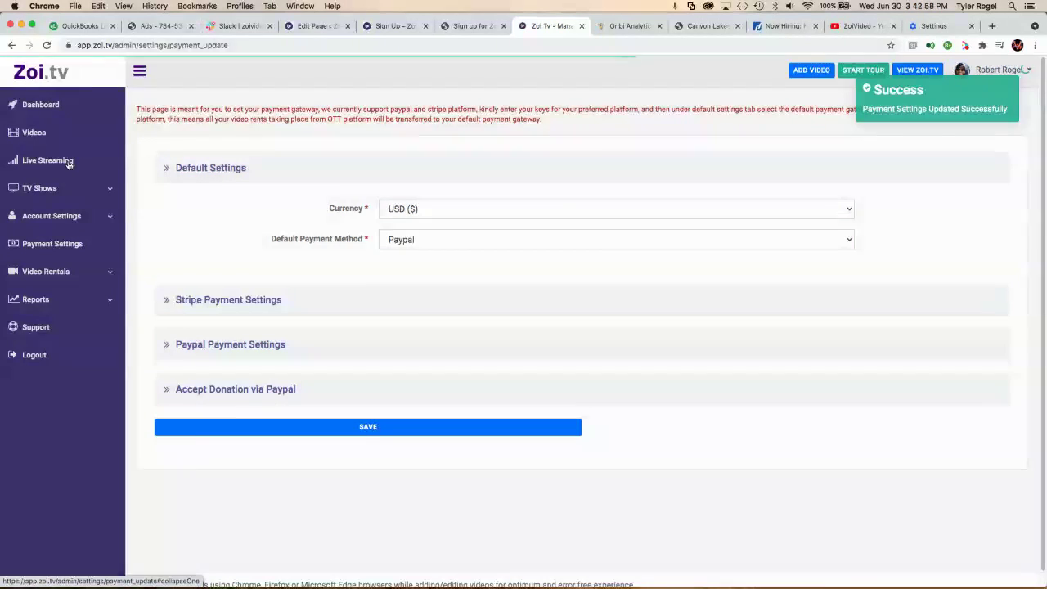
- Start adding a new video and enter the title Zoi Promo 2
{"action": "left_click", "coordinate": [32, 133]}
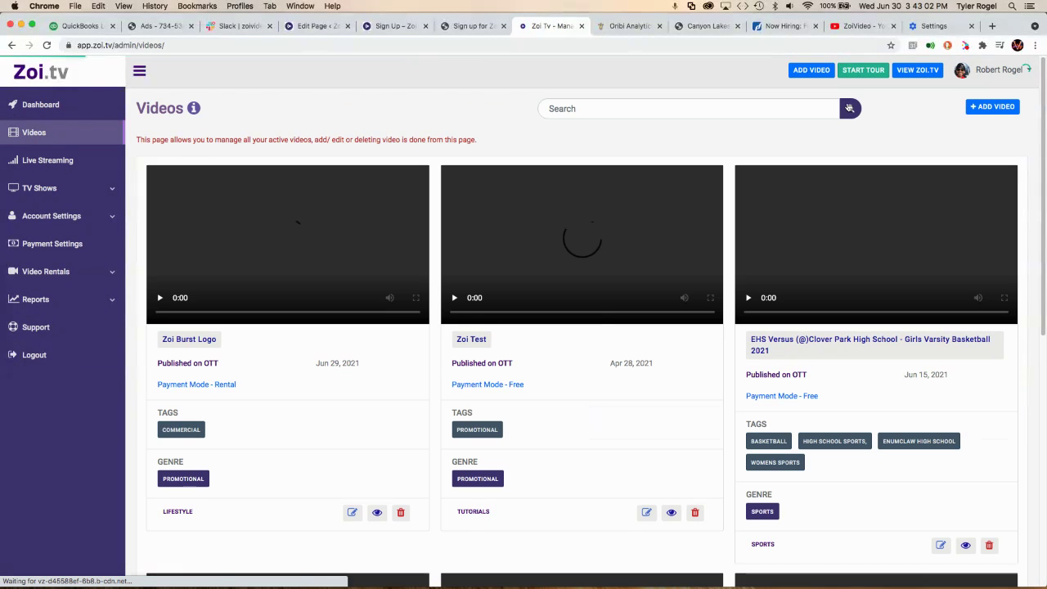
{"action": "left_click", "coordinate": [991, 107]}
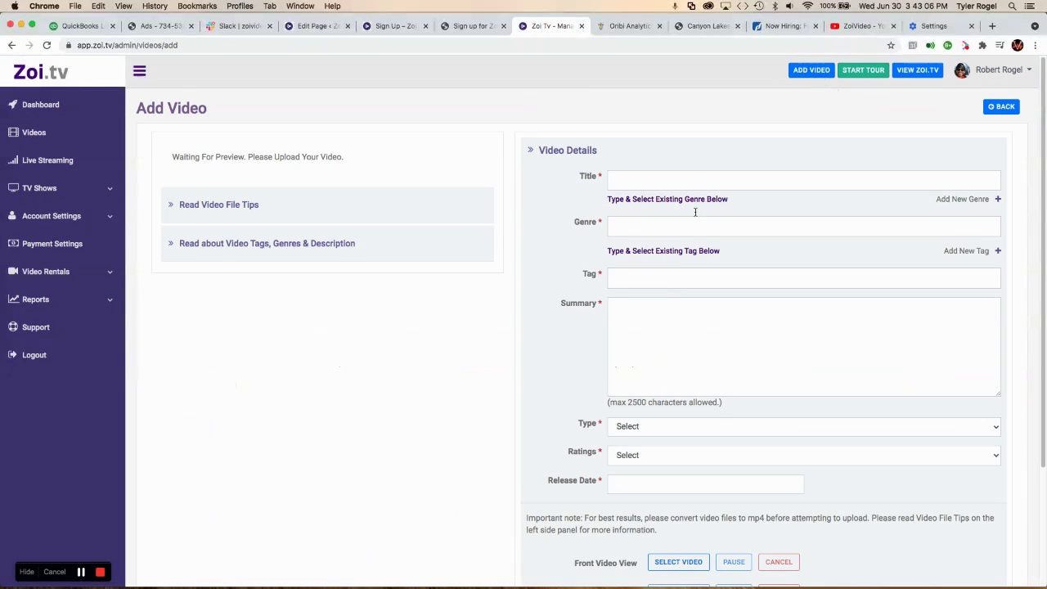
{"action": "left_click", "coordinate": [688, 183]}
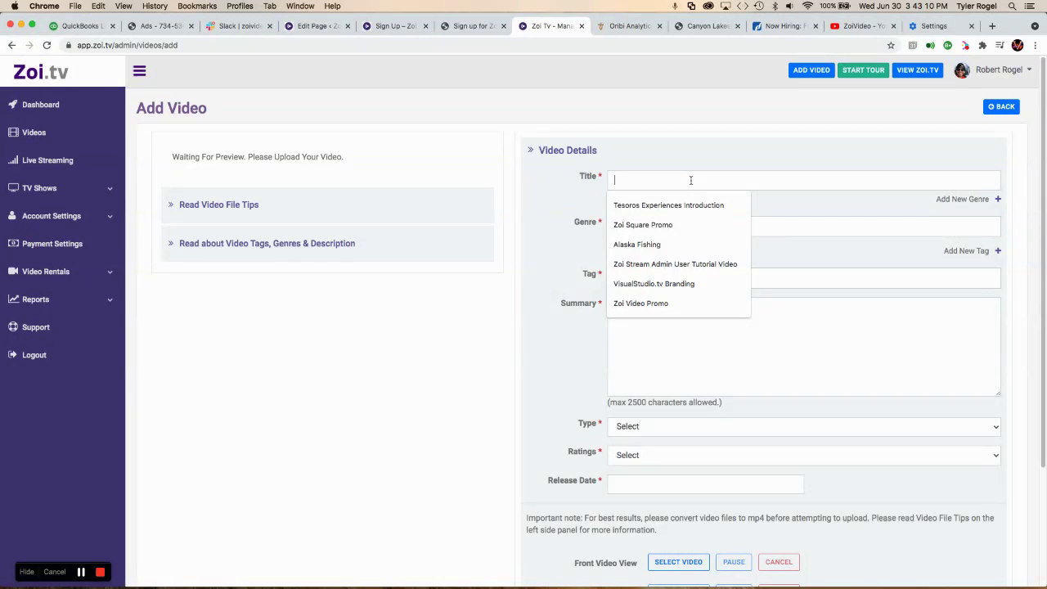
{"action": "type", "text": "Zoi Promo 2"}
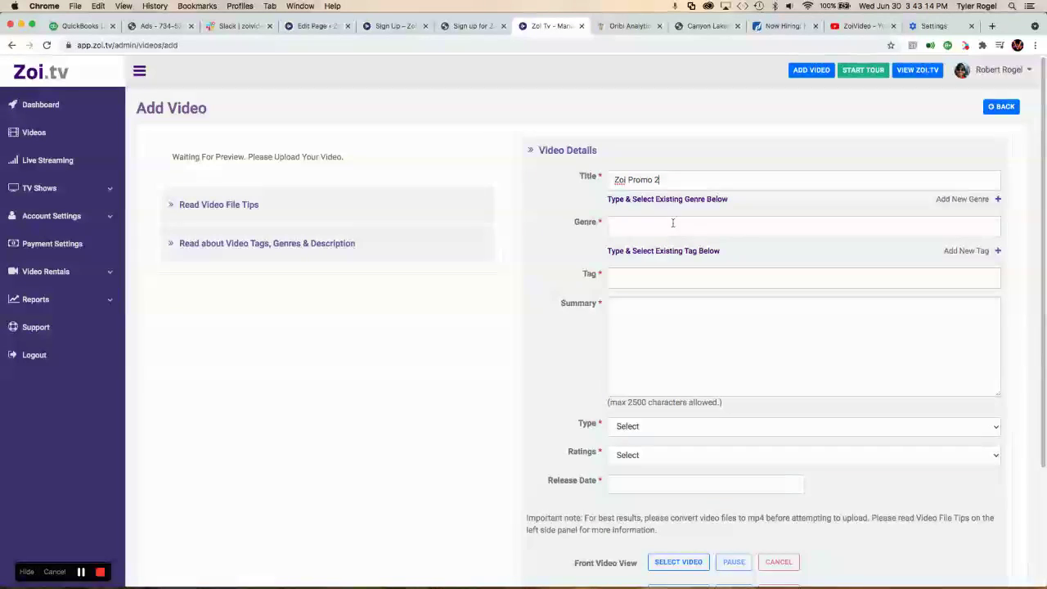
- Set genre and tag to Commercial and type the video summary
{"action": "left_click", "coordinate": [670, 227]}
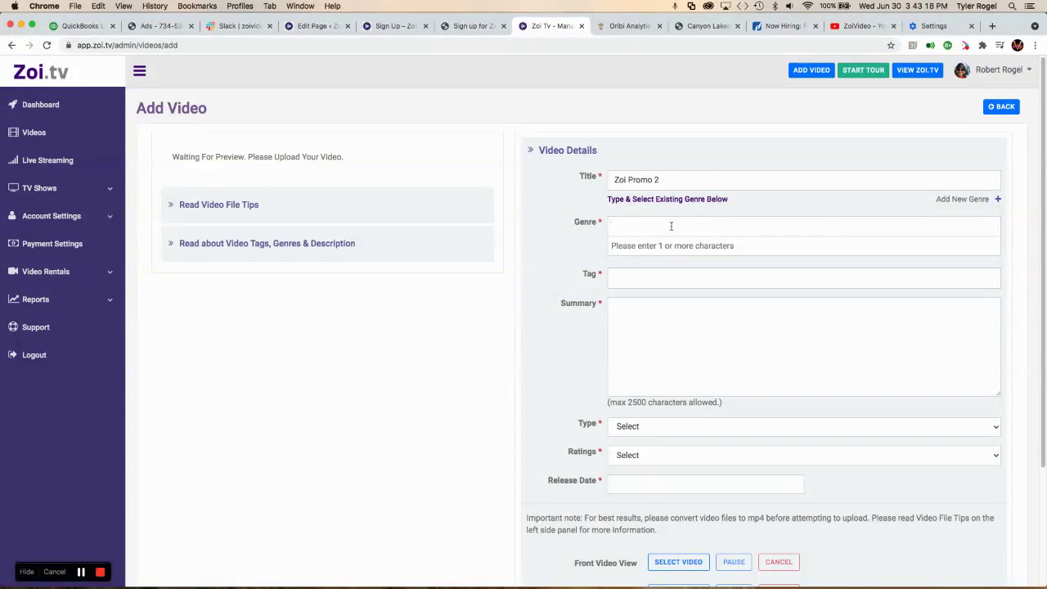
{"action": "type", "text": "Com"}
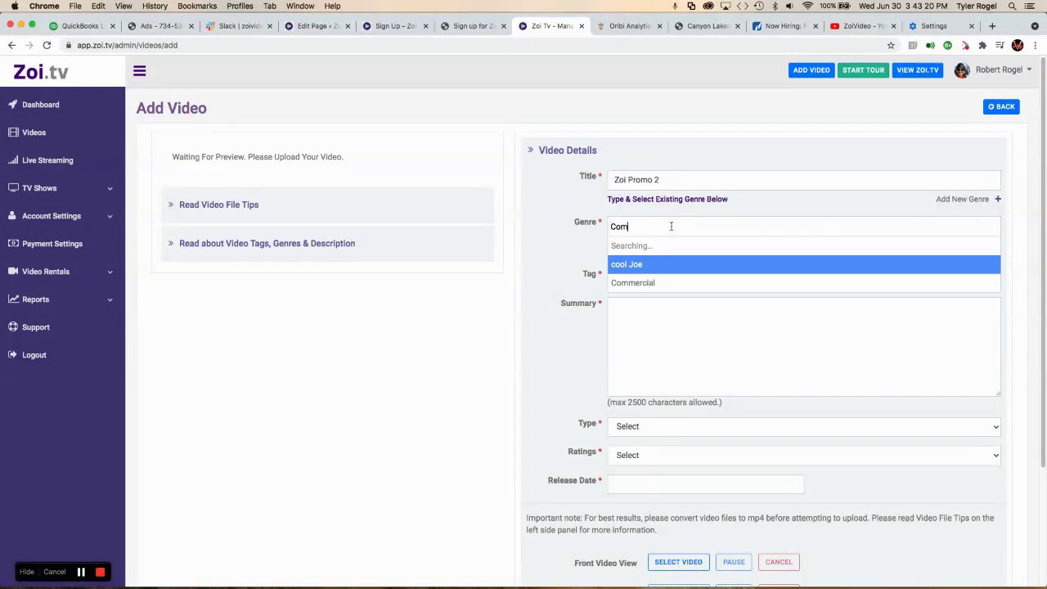
{"action": "type", "text": "mercial"}
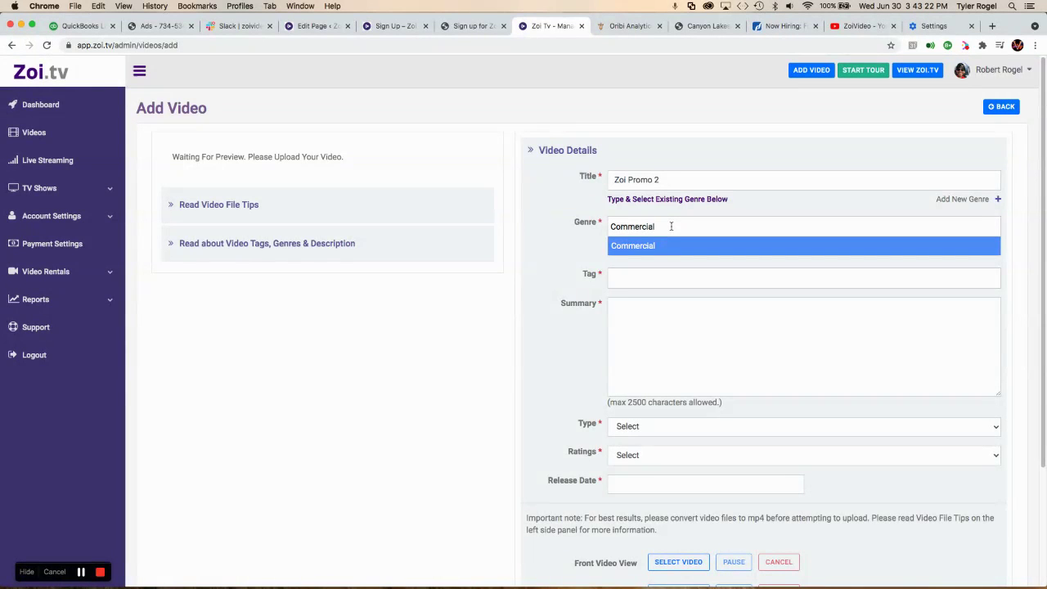
{"action": "left_click", "coordinate": [651, 246]}
{"action": "left_click", "coordinate": [669, 276]}
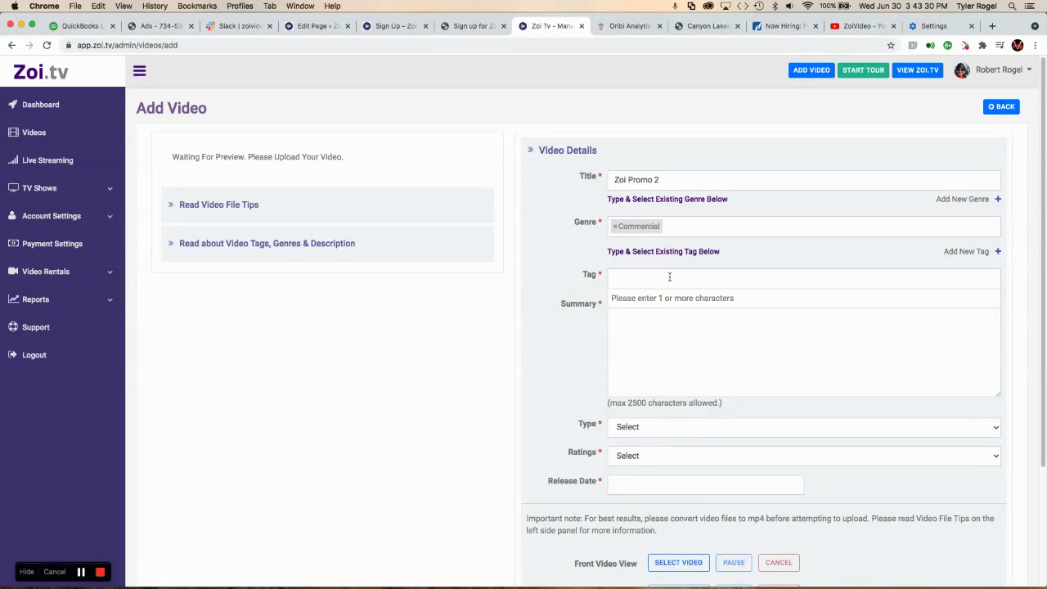
{"action": "type", "text": "Commerc"}
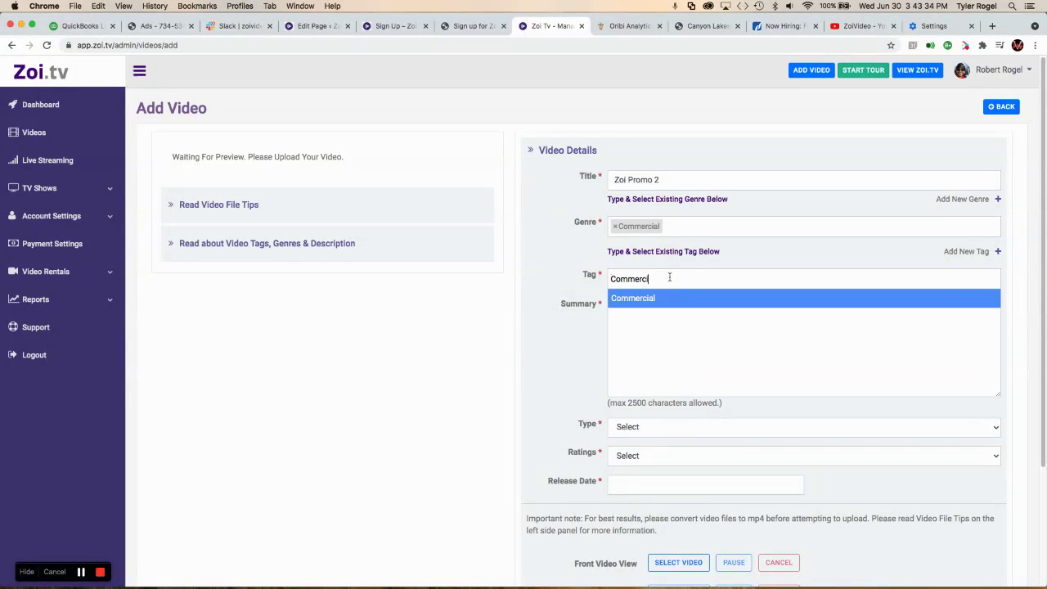
{"action": "type", "text": "ial"}
{"action": "left_click", "coordinate": [645, 301]}
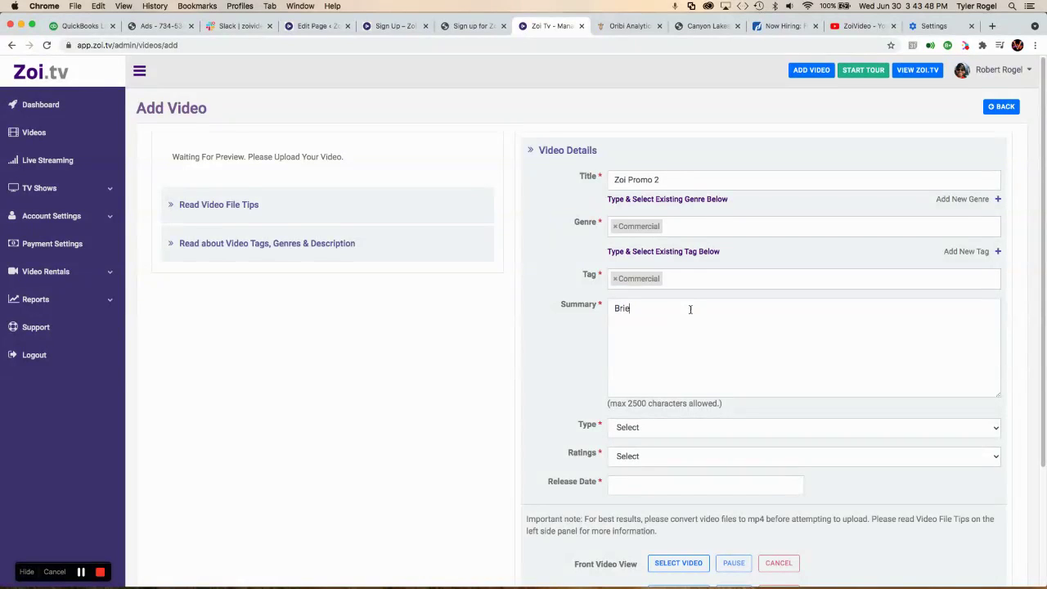
{"action": "type", "text": "ido"}
{"action": "type", "text": "eo logo"}
- Choose Tutorials video type, G rating, and release date 04/30/2021
{"action": "left_click", "coordinate": [679, 427]}
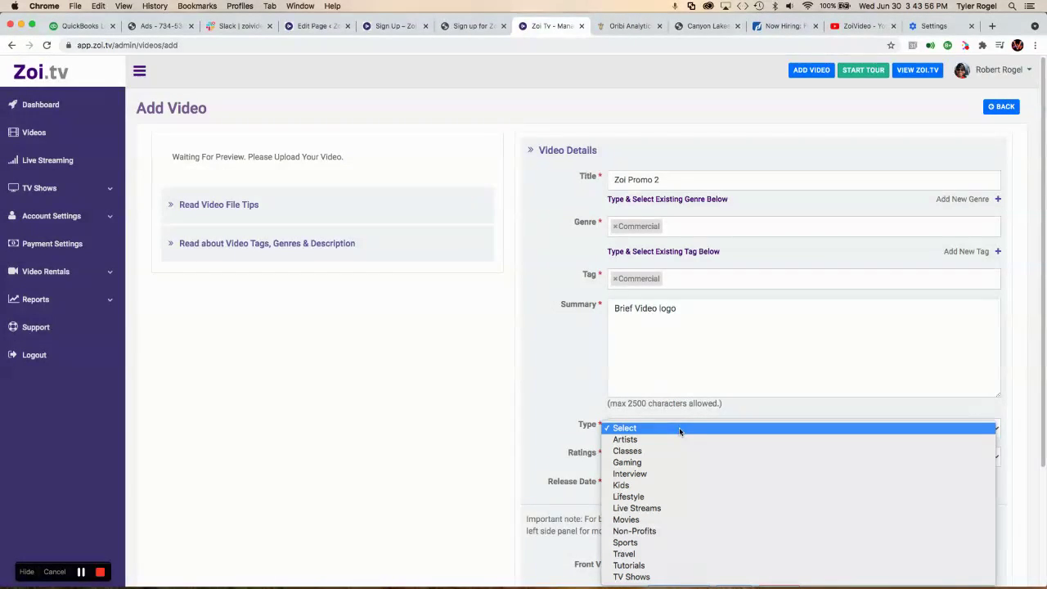
{"action": "left_click", "coordinate": [628, 565]}
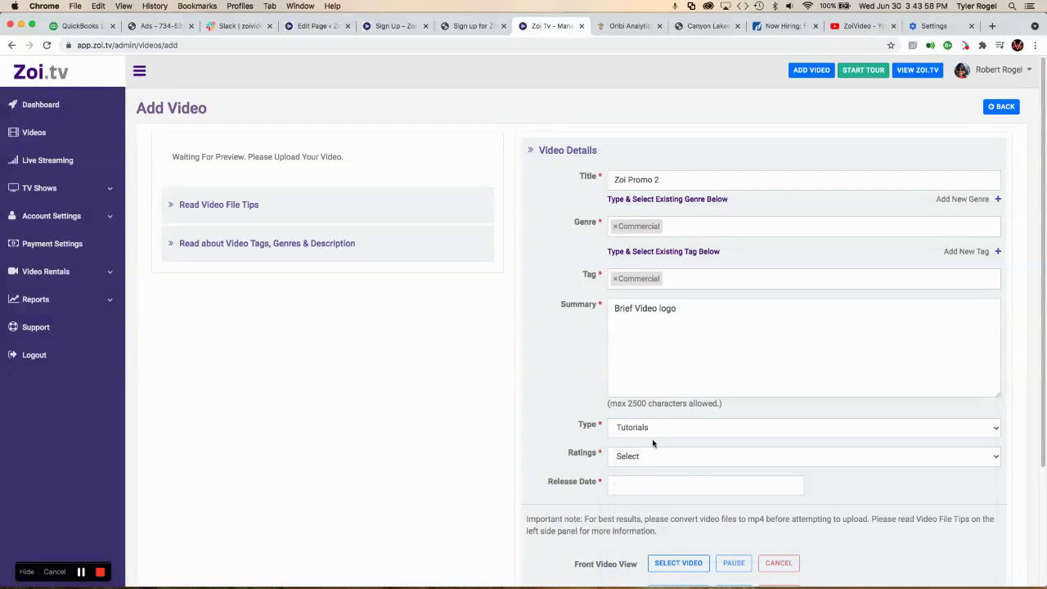
{"action": "left_click", "coordinate": [653, 457]}
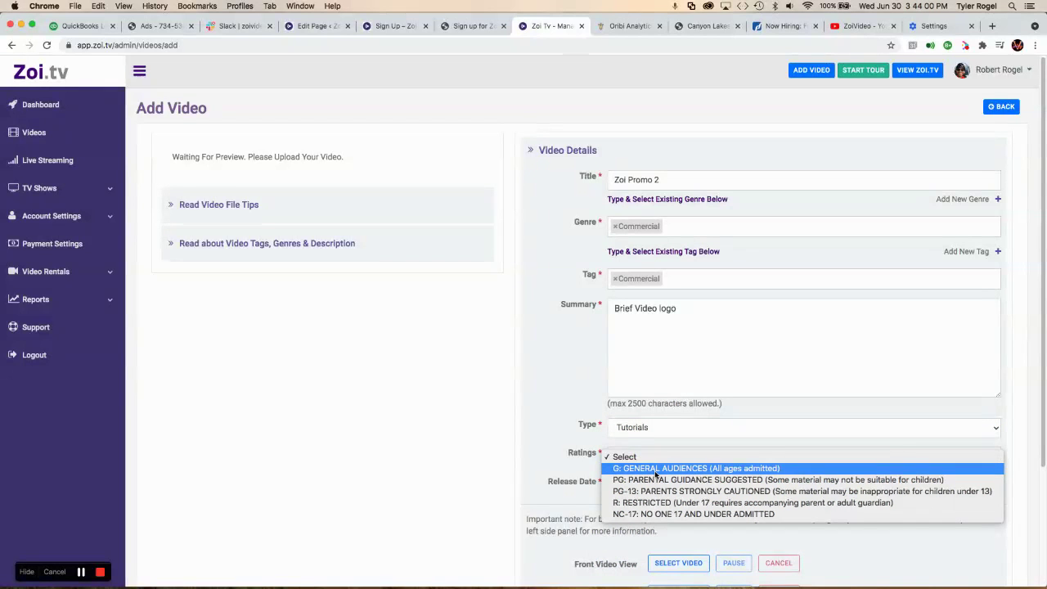
{"action": "left_click", "coordinate": [687, 465]}
{"action": "left_click", "coordinate": [641, 483]}
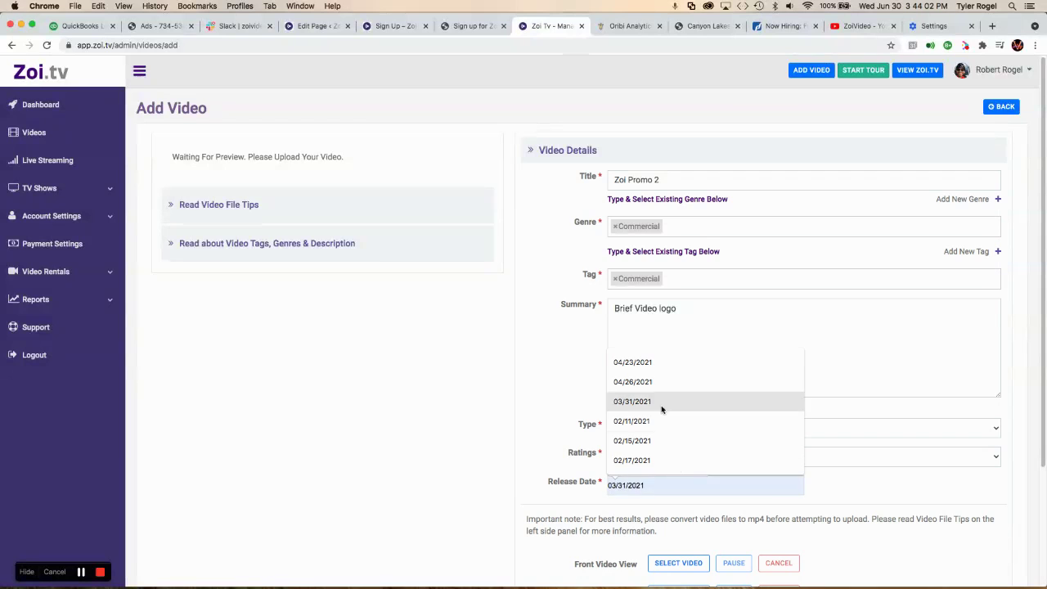
{"action": "left_click", "coordinate": [632, 362]}
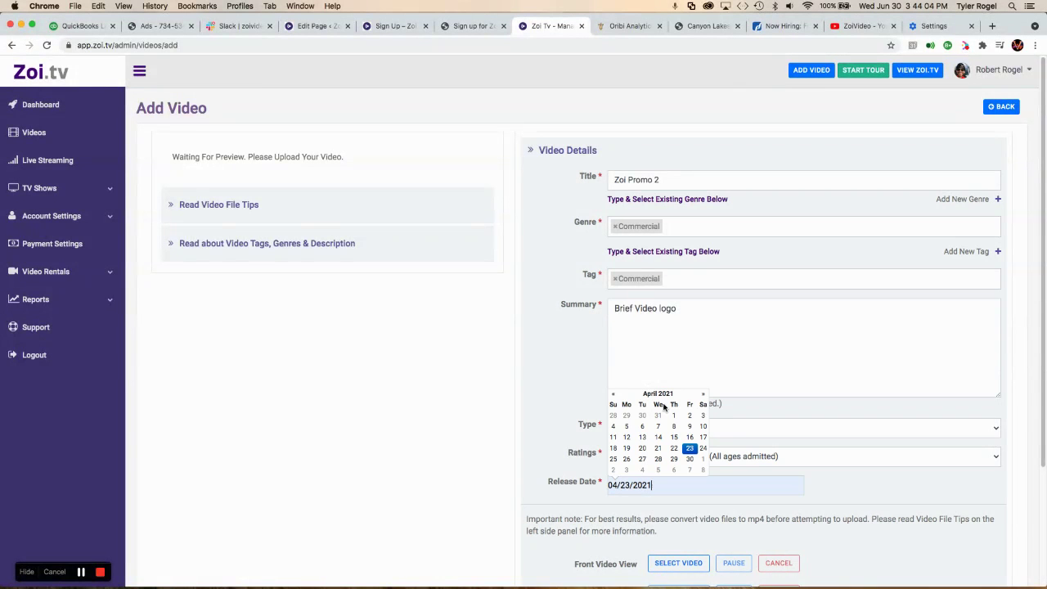
{"action": "left_click", "coordinate": [687, 460]}
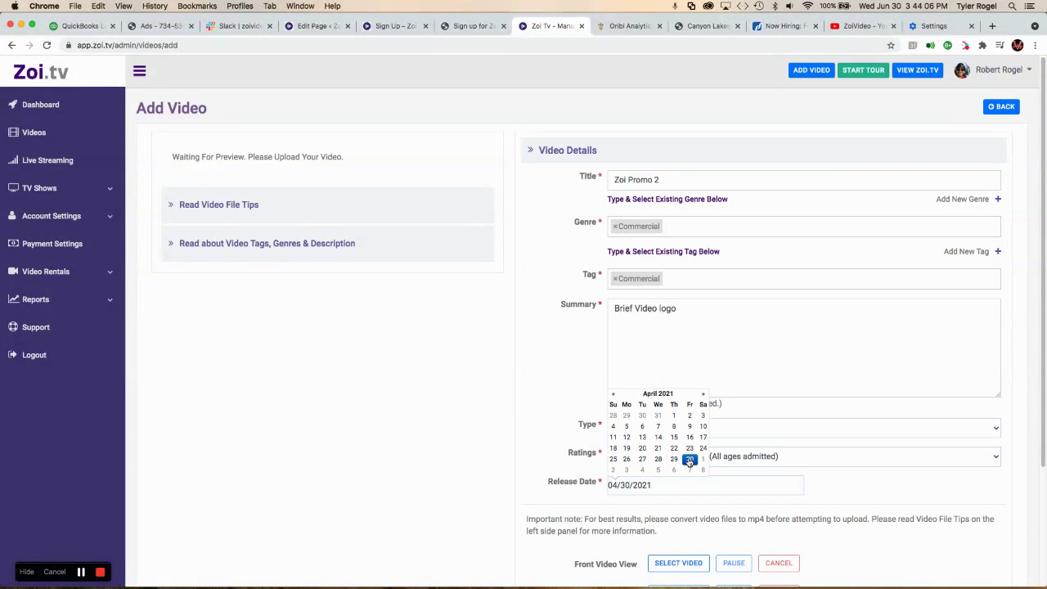
{"action": "scroll", "coordinate": [687, 460], "scroll_direction": "down", "scroll_amount": 4}
{"action": "left_click", "coordinate": [678, 411]}
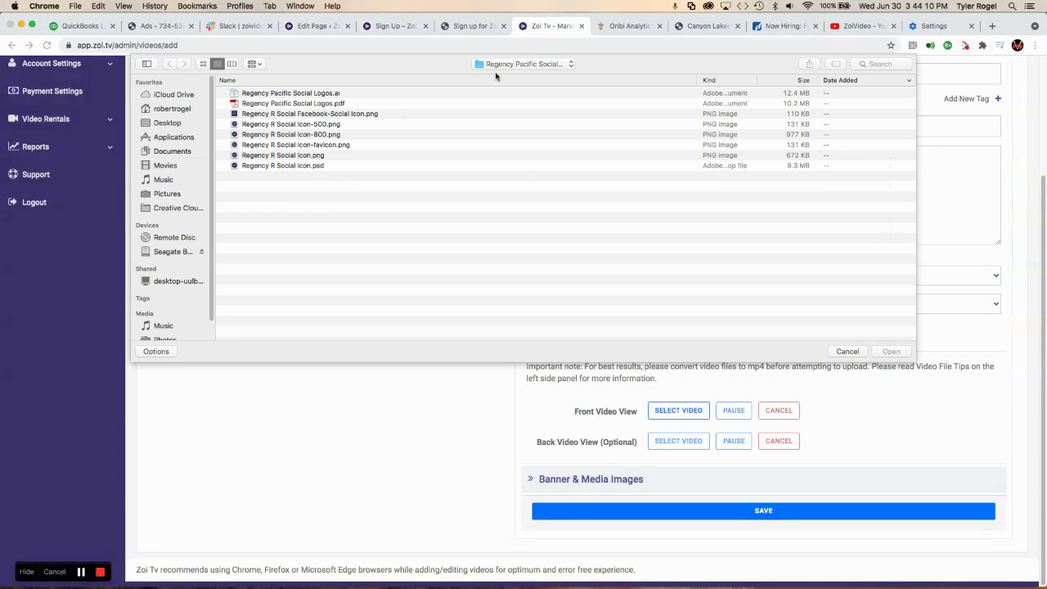
- Upload VIDDYOZE-Energy Burst Logo.mp4 from Jobs Master Archive > Peyton Enterprises > ZoiVideo > Uploaded Videos
{"action": "left_click", "coordinate": [506, 68]}
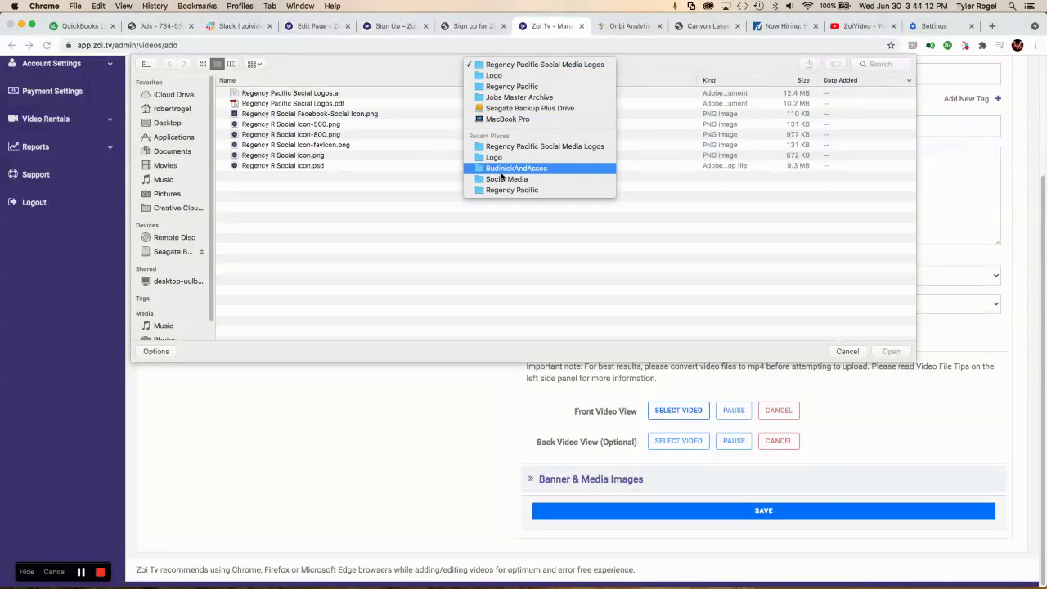
{"action": "left_click", "coordinate": [504, 97]}
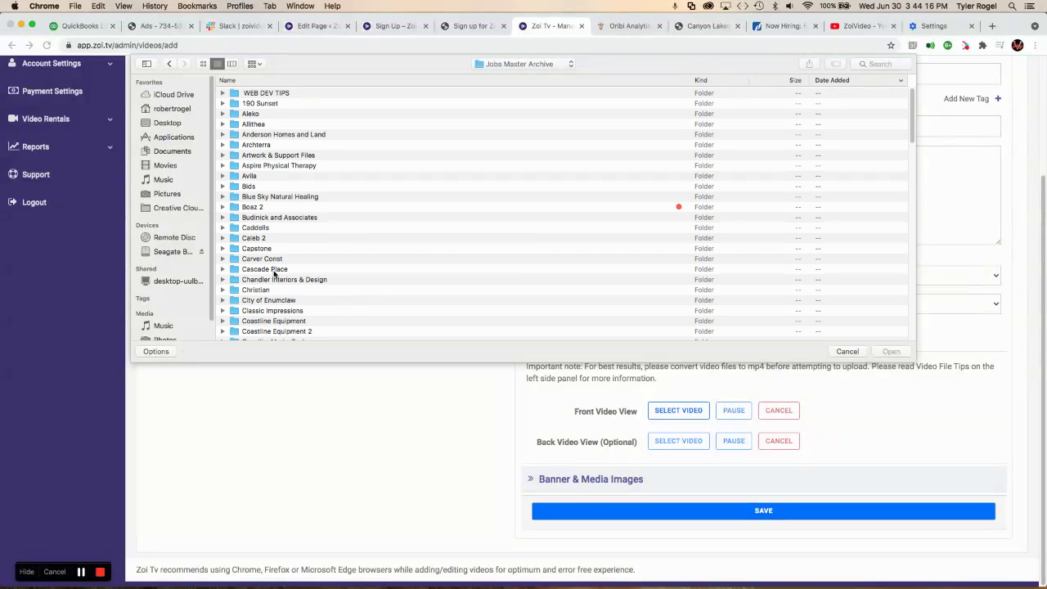
{"action": "scroll", "coordinate": [275, 276], "scroll_direction": "down", "scroll_amount": 5}
{"action": "scroll", "coordinate": [274, 277], "scroll_direction": "down", "scroll_amount": 10}
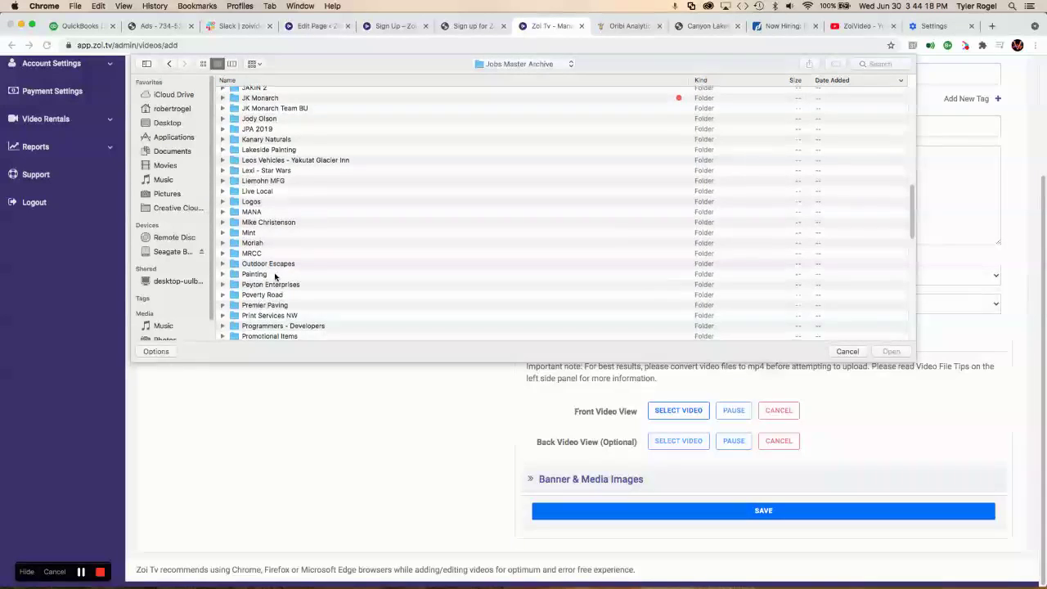
{"action": "left_click", "coordinate": [275, 264]}
{"action": "double_click", "coordinate": [274, 264]}
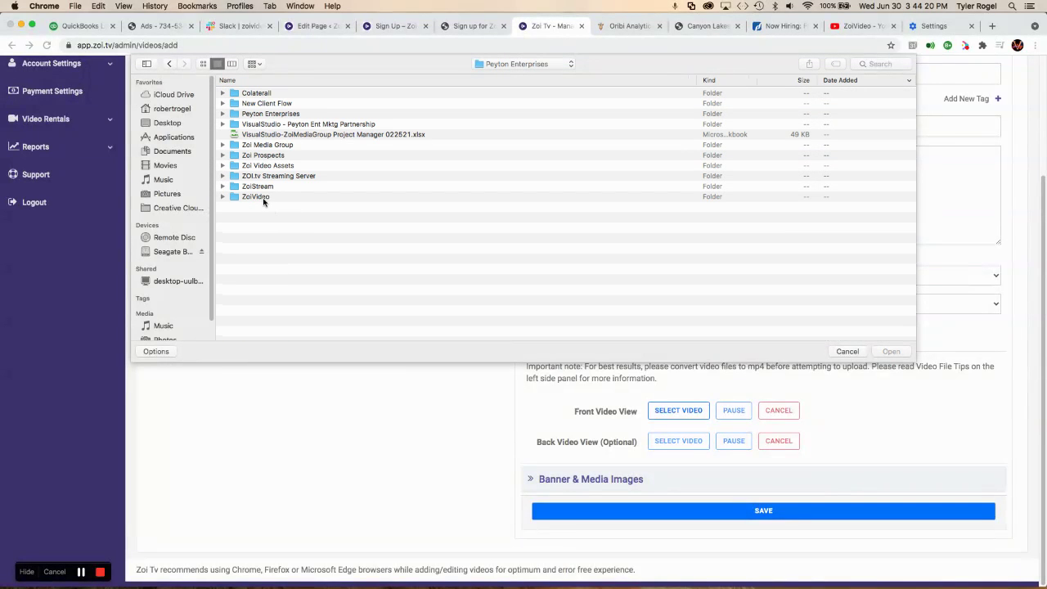
{"action": "double_click", "coordinate": [263, 198]}
{"action": "double_click", "coordinate": [270, 155]}
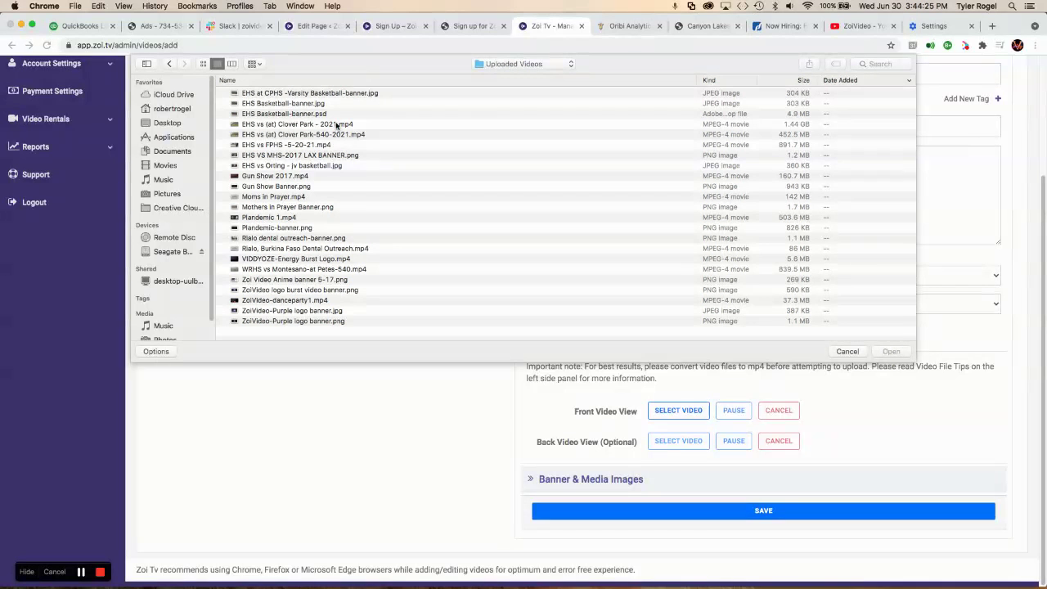
{"action": "left_click", "coordinate": [308, 260]}
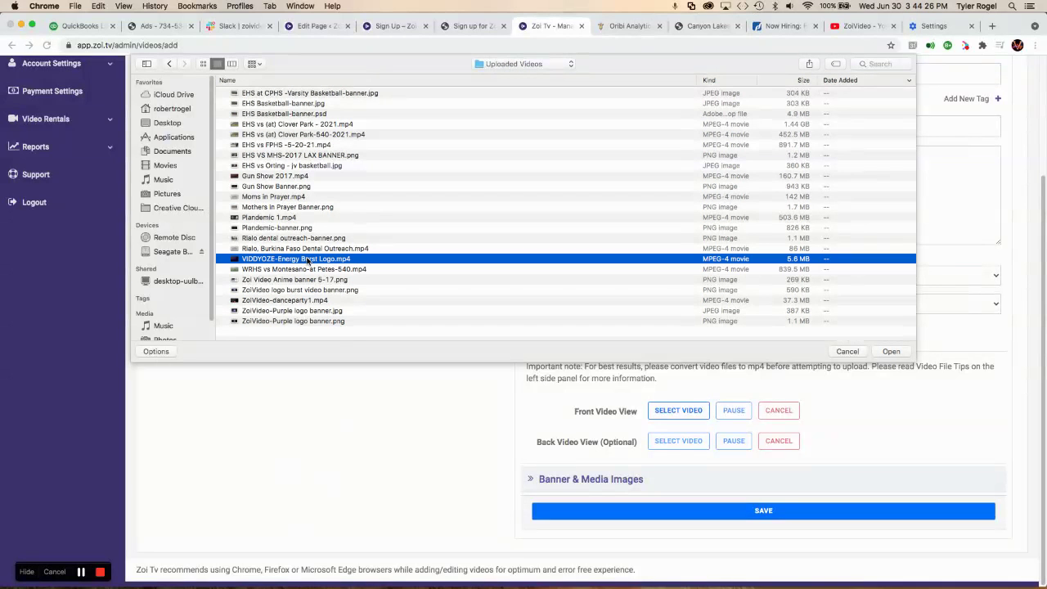
{"action": "left_click", "coordinate": [888, 350]}
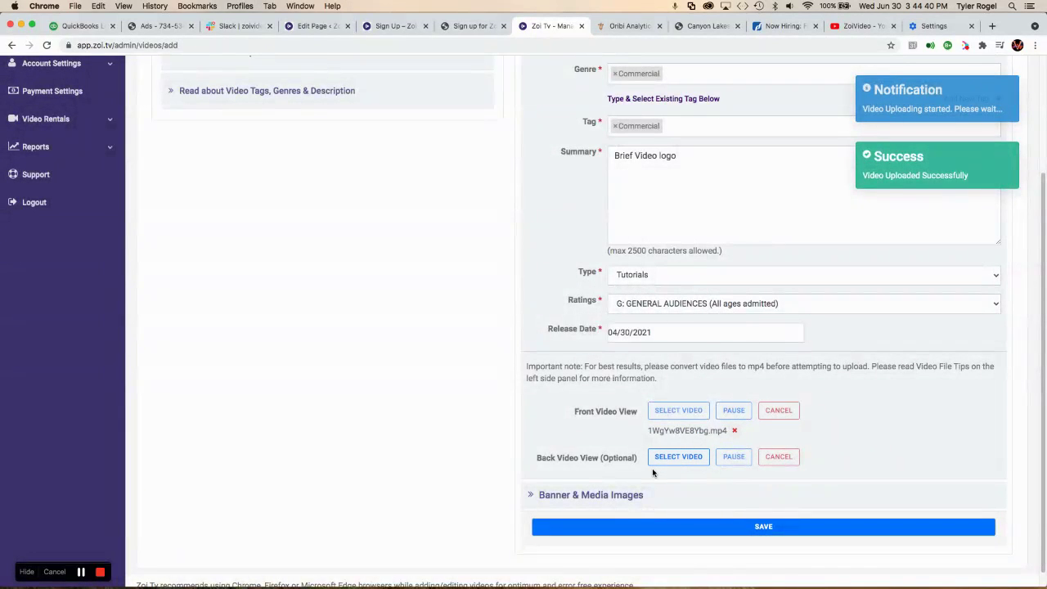
- Upload ZoiVideo-Purple logo banner.jpg as the landing banner and save Zoi Promo 2
{"action": "scroll", "coordinate": [851, 428], "scroll_direction": "down", "scroll_amount": 1}
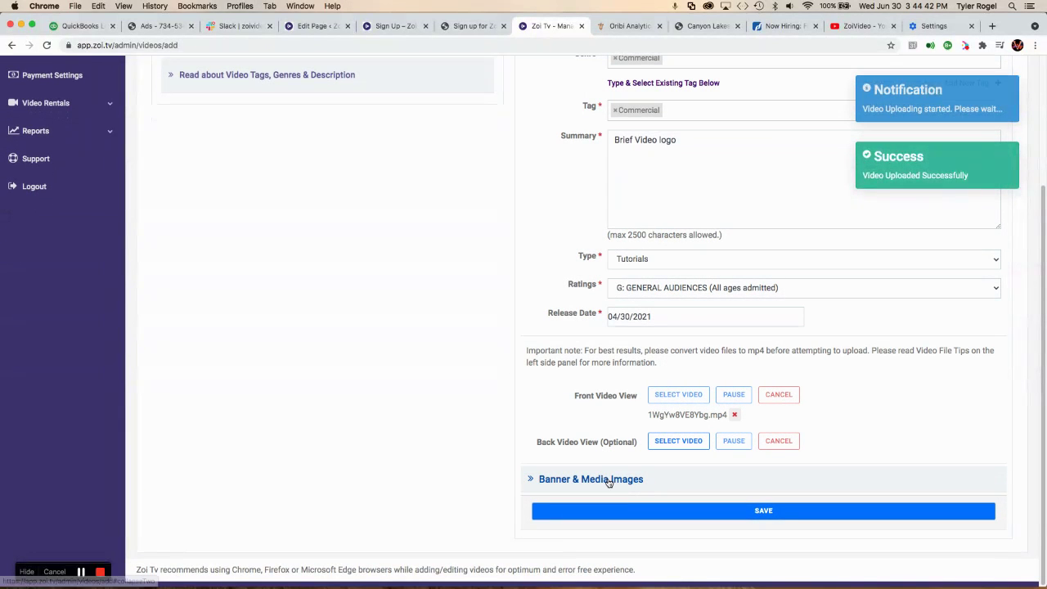
{"action": "left_click", "coordinate": [608, 481]}
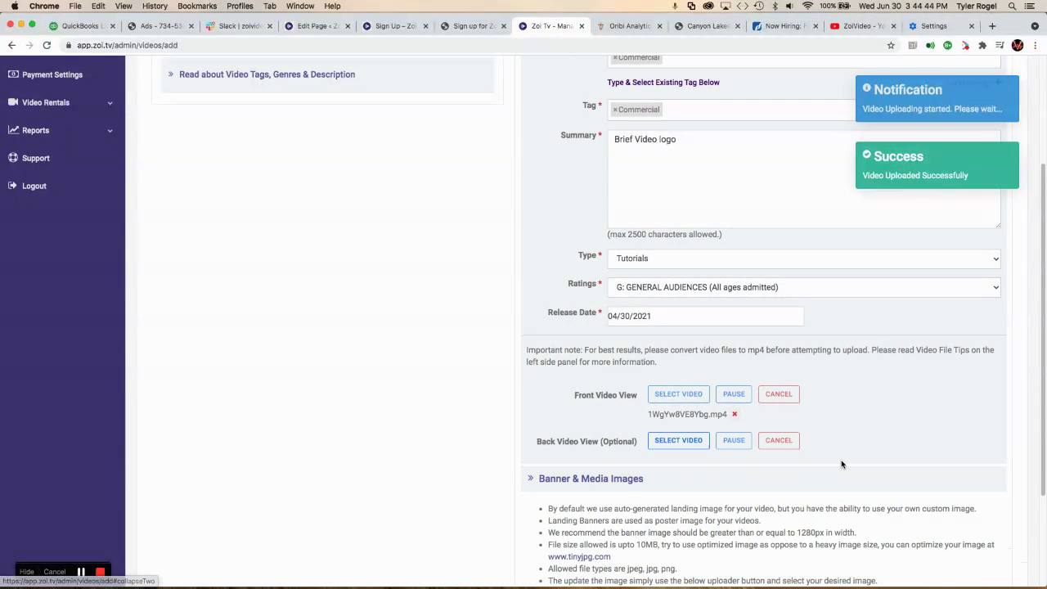
{"action": "scroll", "coordinate": [843, 461], "scroll_direction": "down", "scroll_amount": 3}
{"action": "left_click", "coordinate": [741, 472]}
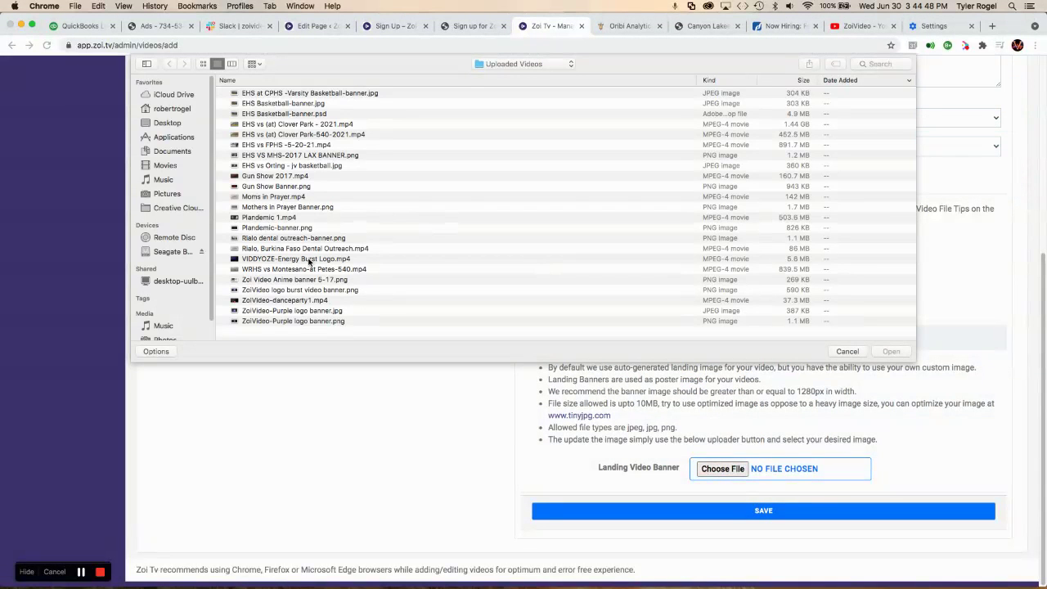
{"action": "left_click", "coordinate": [299, 310]}
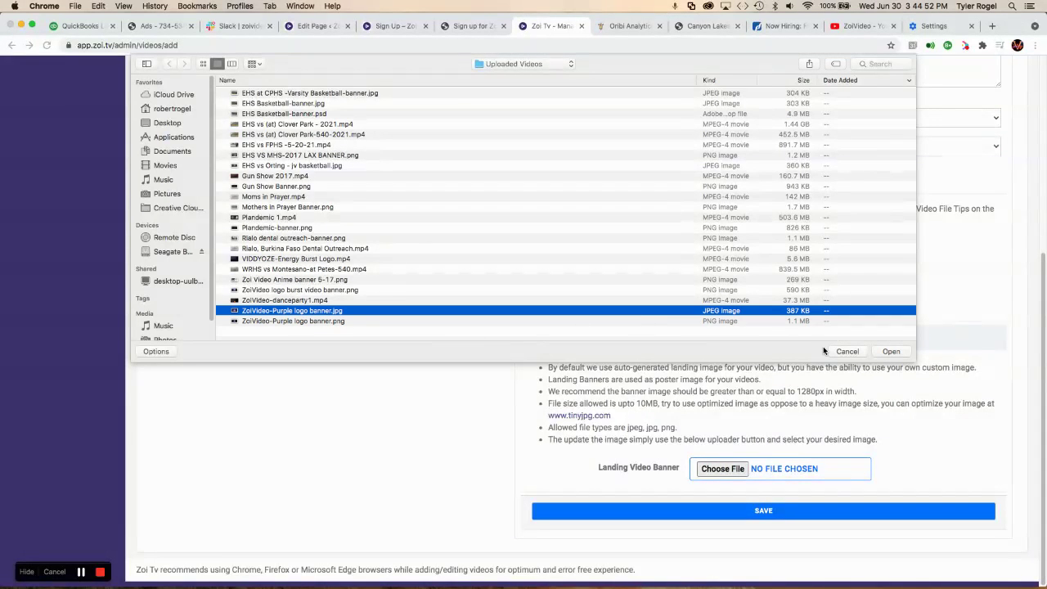
{"action": "left_click", "coordinate": [889, 350]}
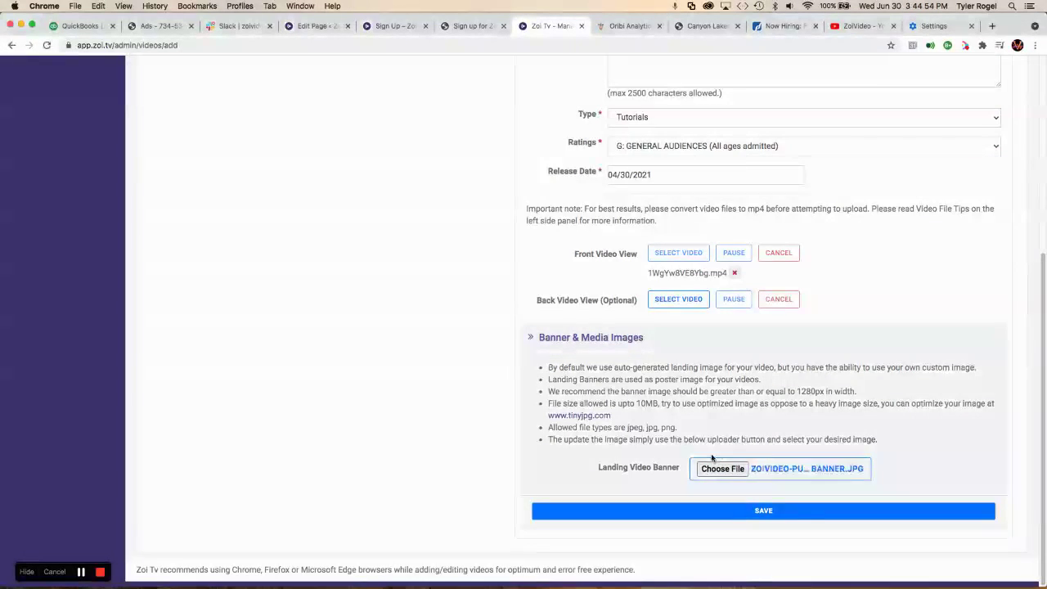
{"action": "scroll", "coordinate": [916, 425], "scroll_direction": "down", "scroll_amount": 1}
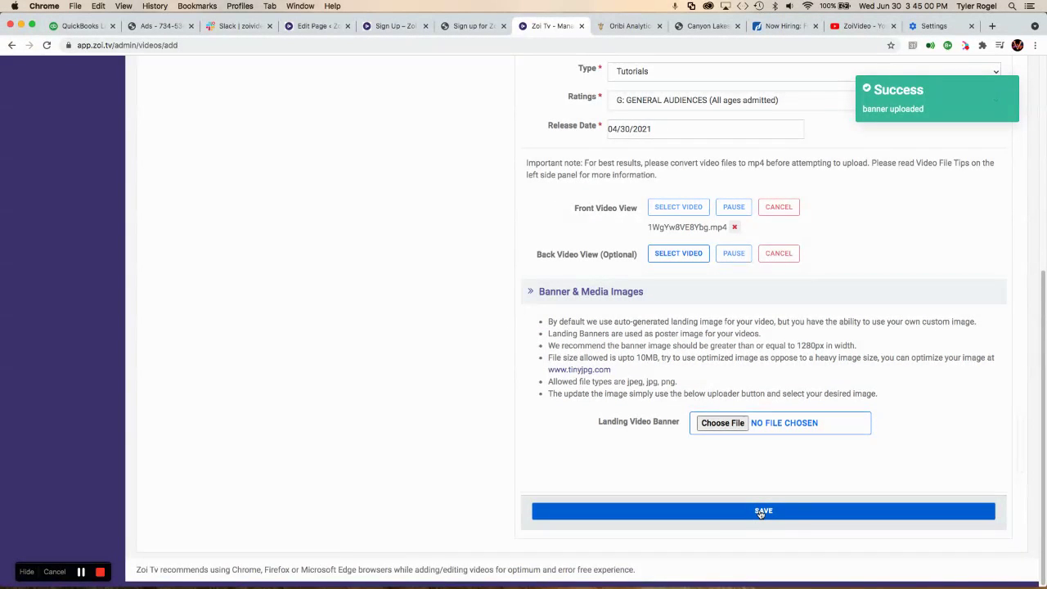
{"action": "left_click", "coordinate": [761, 511]}
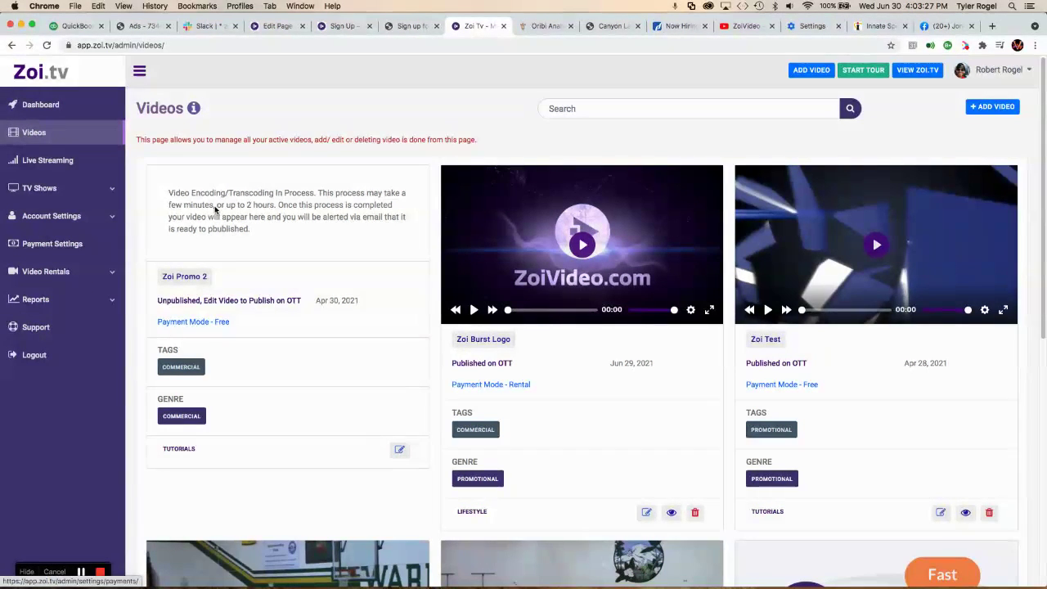
- Once Zoi Promo 2 is listed, expand Video Rentals in the sidebar
{"action": "left_click", "coordinate": [53, 273]}
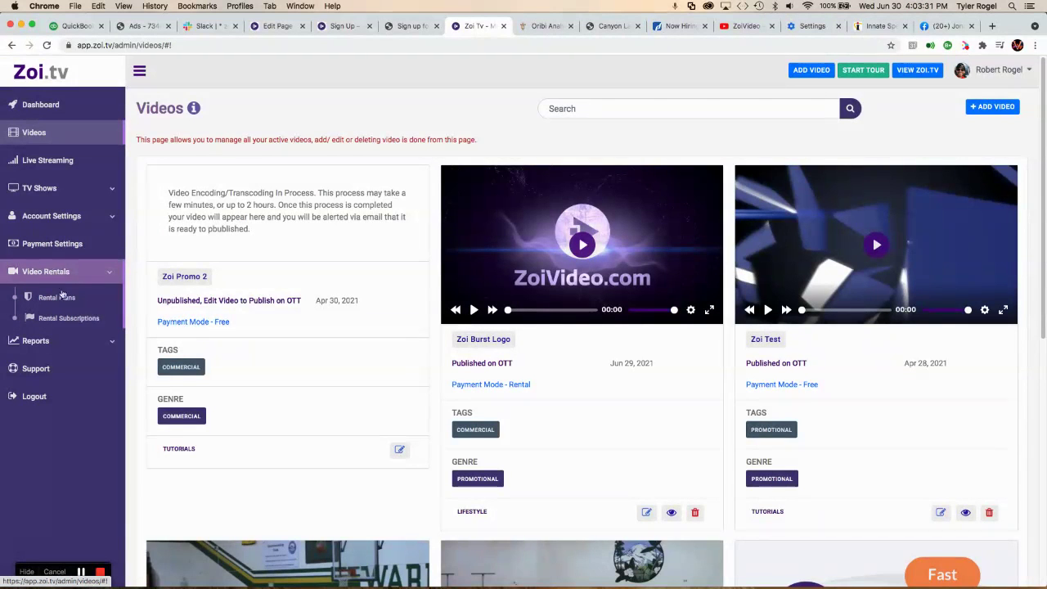
- Add a rental plan named 2 Days Rental with 2-day duration and price 200
{"action": "left_click", "coordinate": [64, 301]}
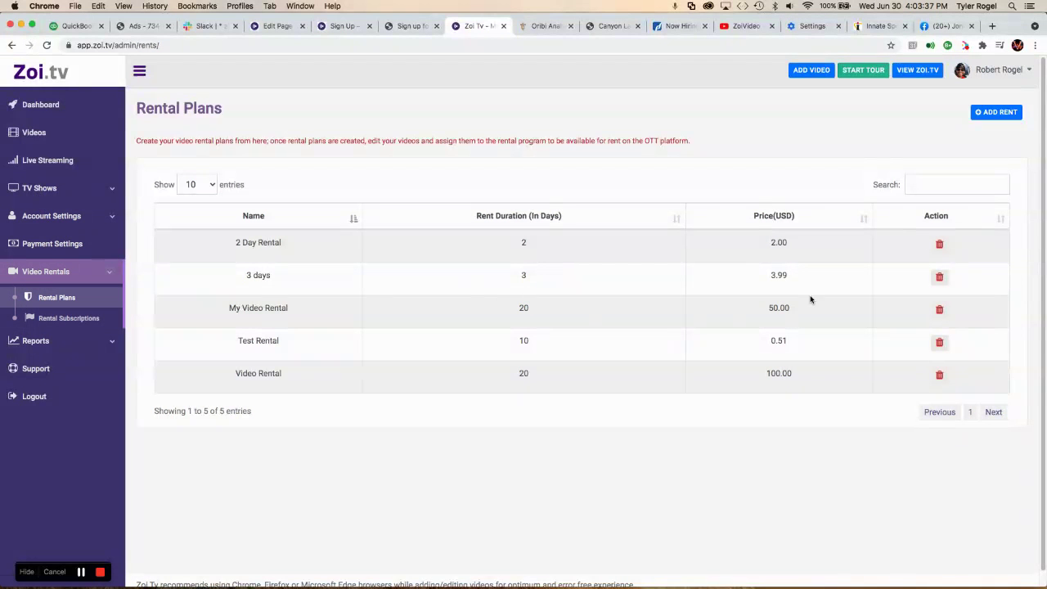
{"action": "left_click", "coordinate": [1004, 113]}
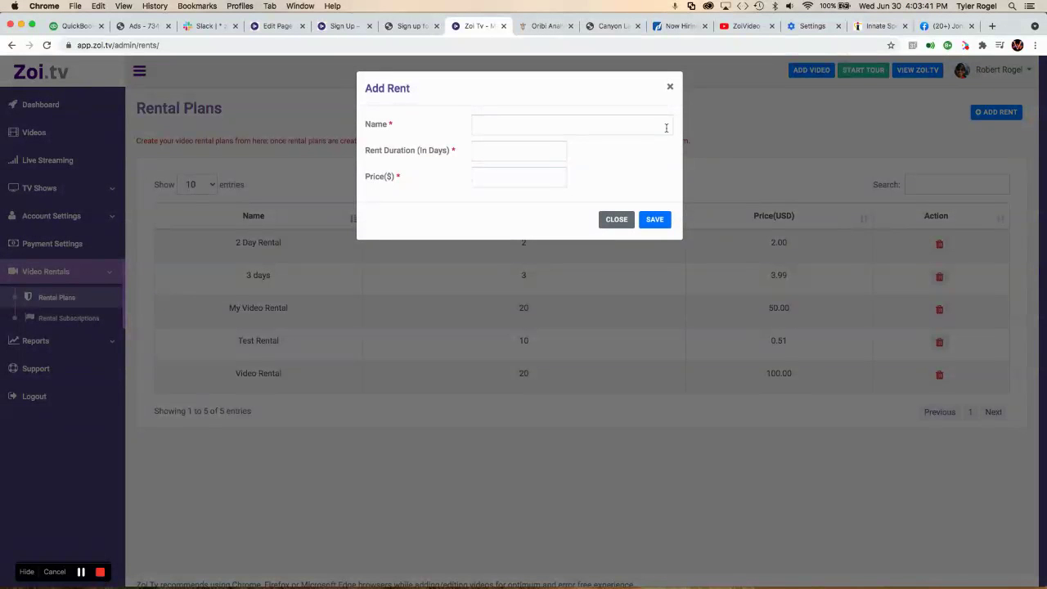
{"action": "left_click", "coordinate": [495, 127]}
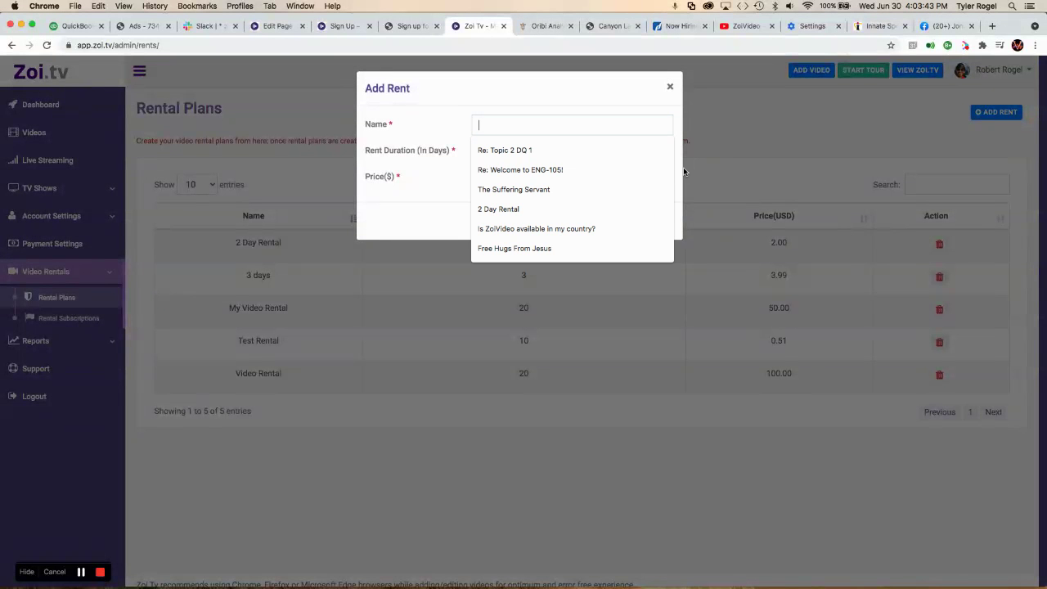
{"action": "type", "text": "2 Days Rental"}
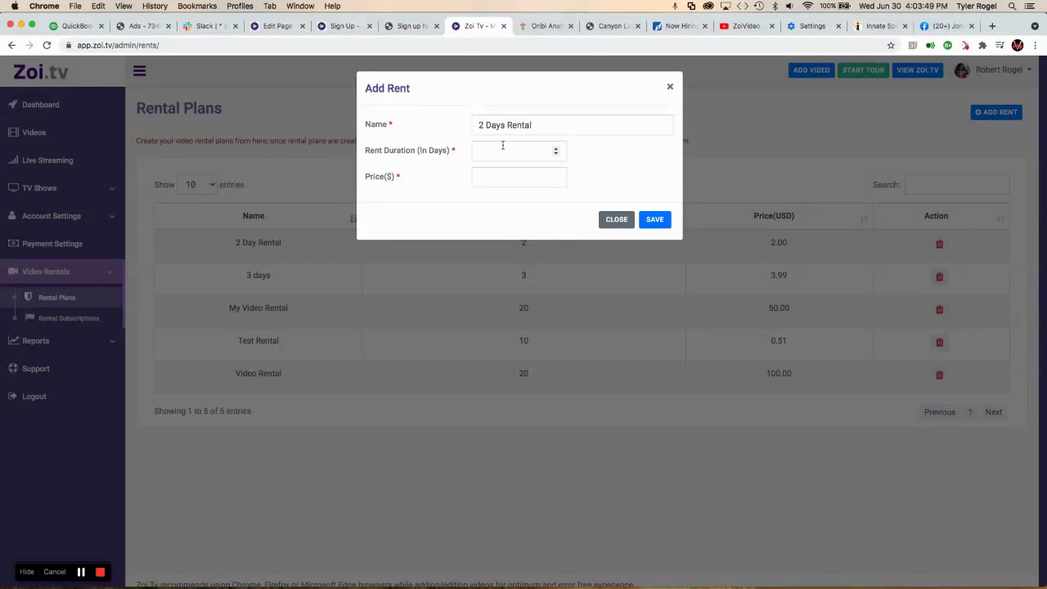
{"action": "left_click", "coordinate": [491, 175]}
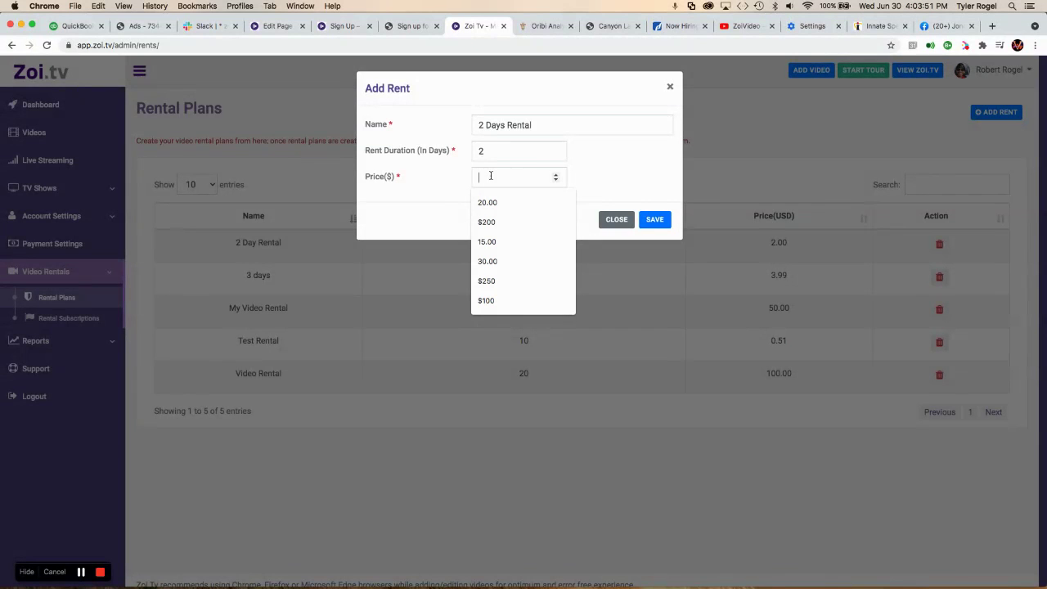
{"action": "left_click", "coordinate": [489, 225]}
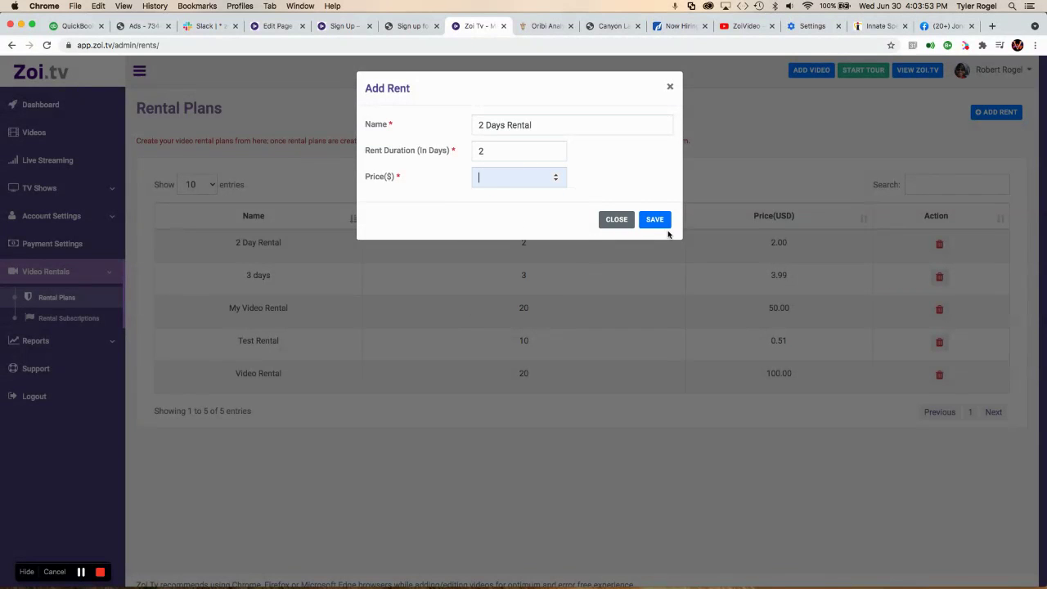
{"action": "left_click", "coordinate": [497, 176]}
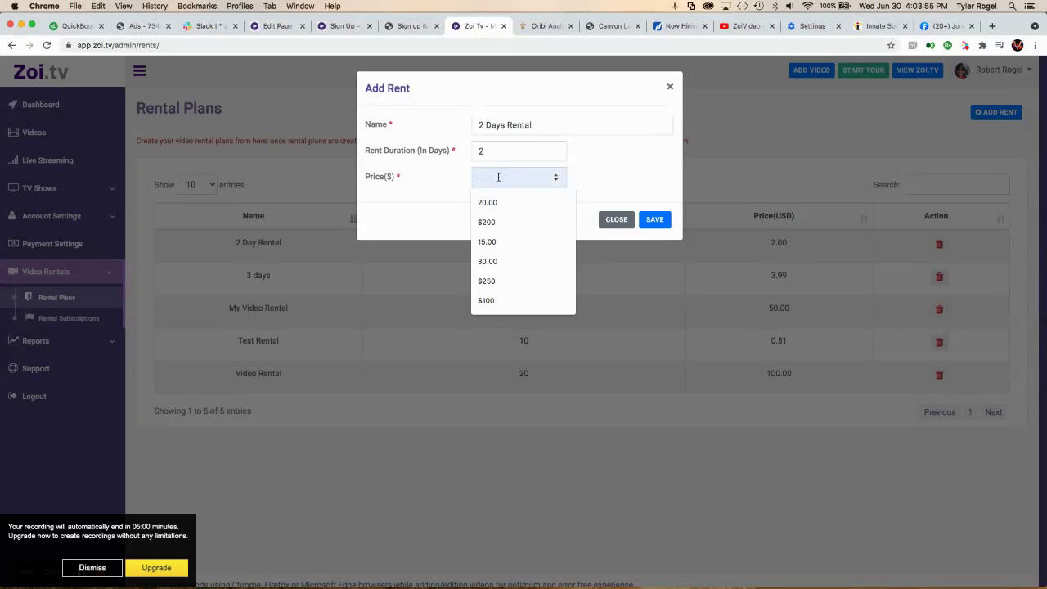
{"action": "type", "text": "200"}
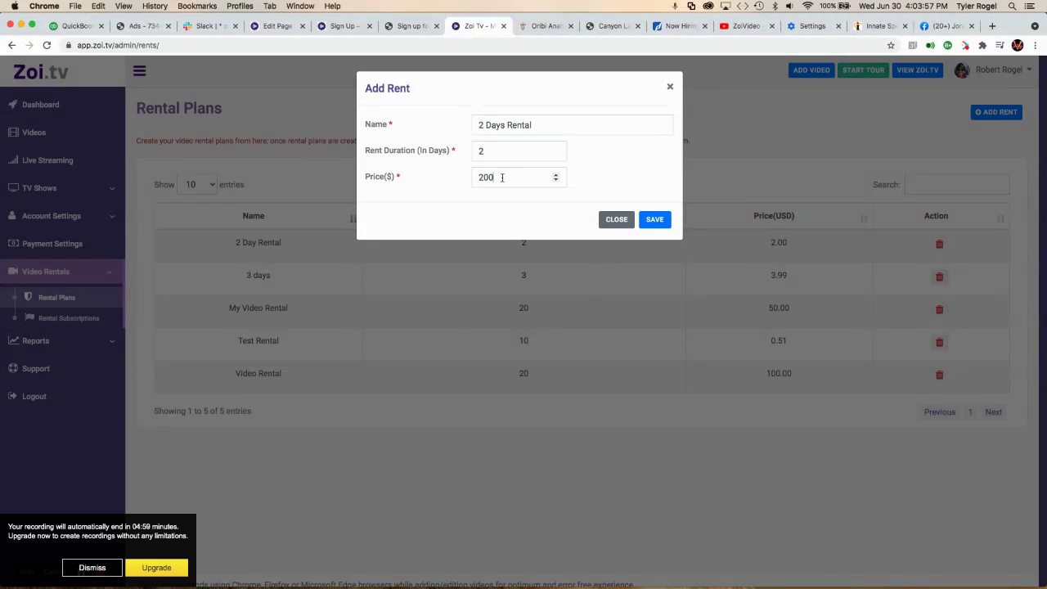
{"action": "left_click", "coordinate": [647, 222]}
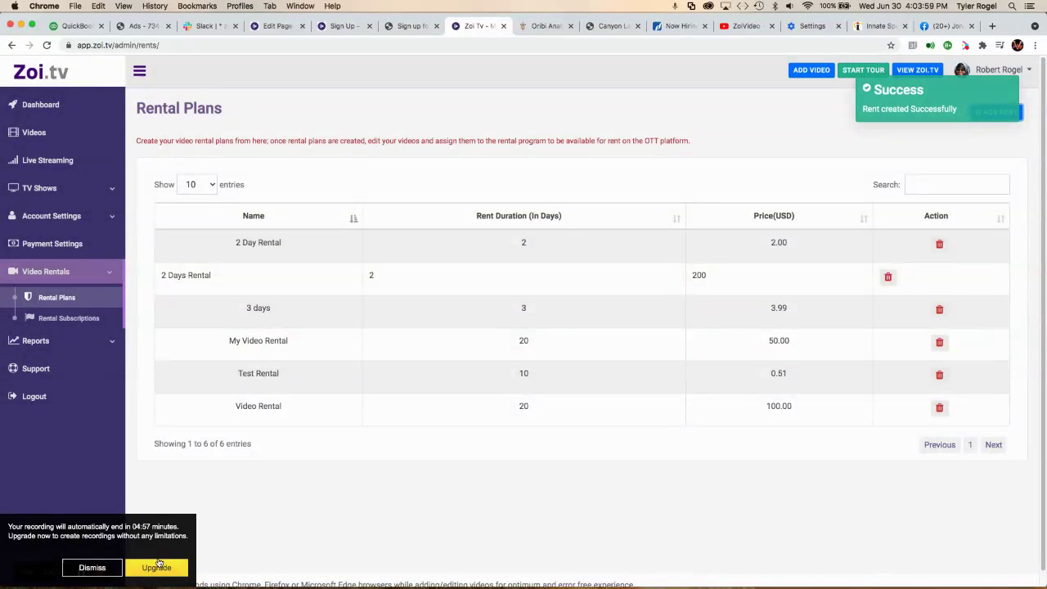
{"action": "left_click", "coordinate": [91, 567]}
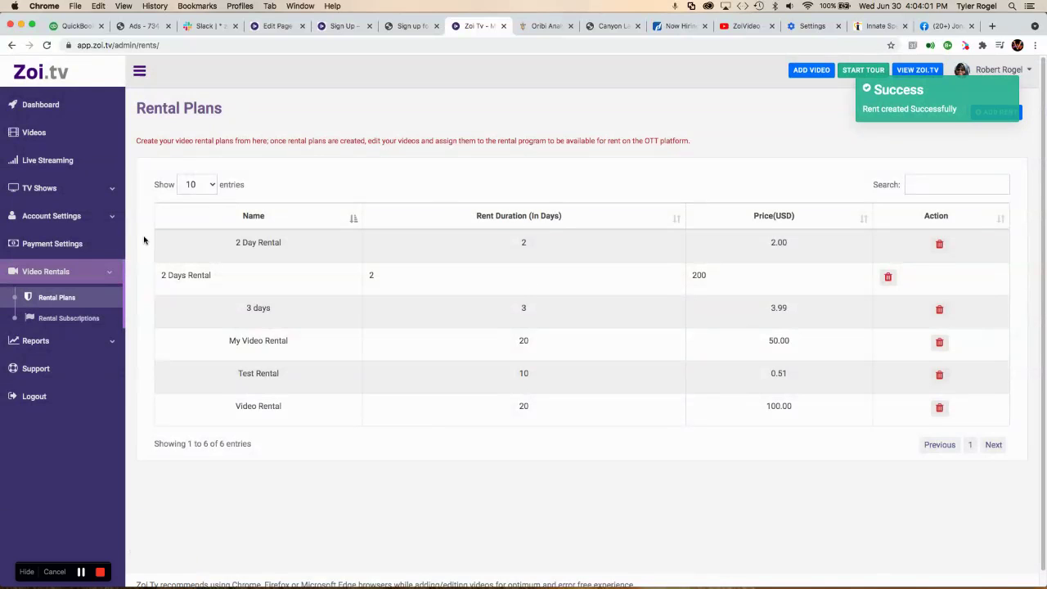
{"action": "left_click", "coordinate": [36, 132]}
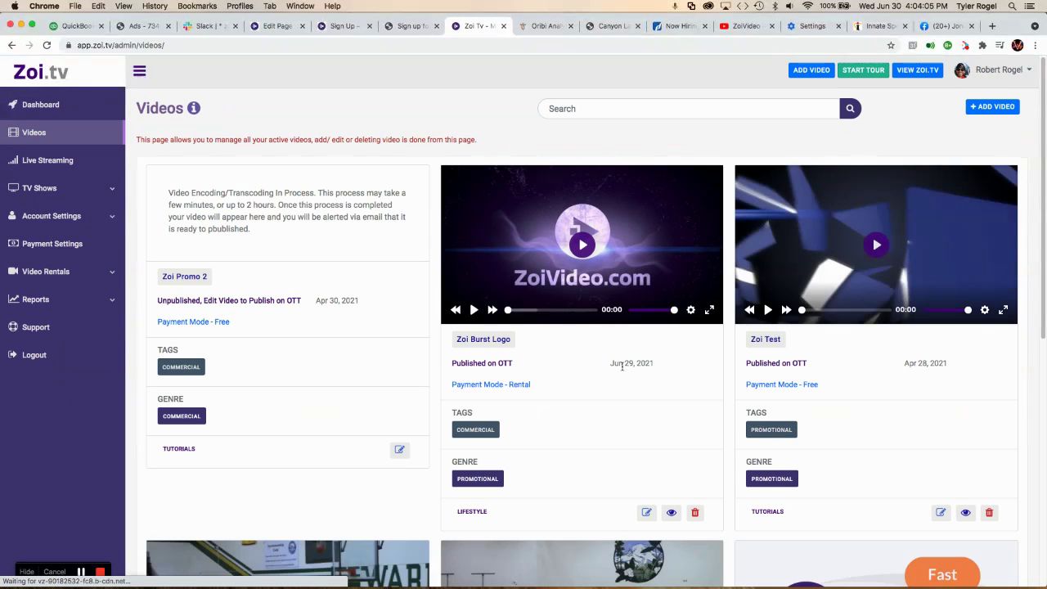
- Edit Zoi Burst Logo, open its Share/Rent settings, and keep it published on OTT
{"action": "scroll", "coordinate": [621, 366], "scroll_direction": "down", "scroll_amount": 2}
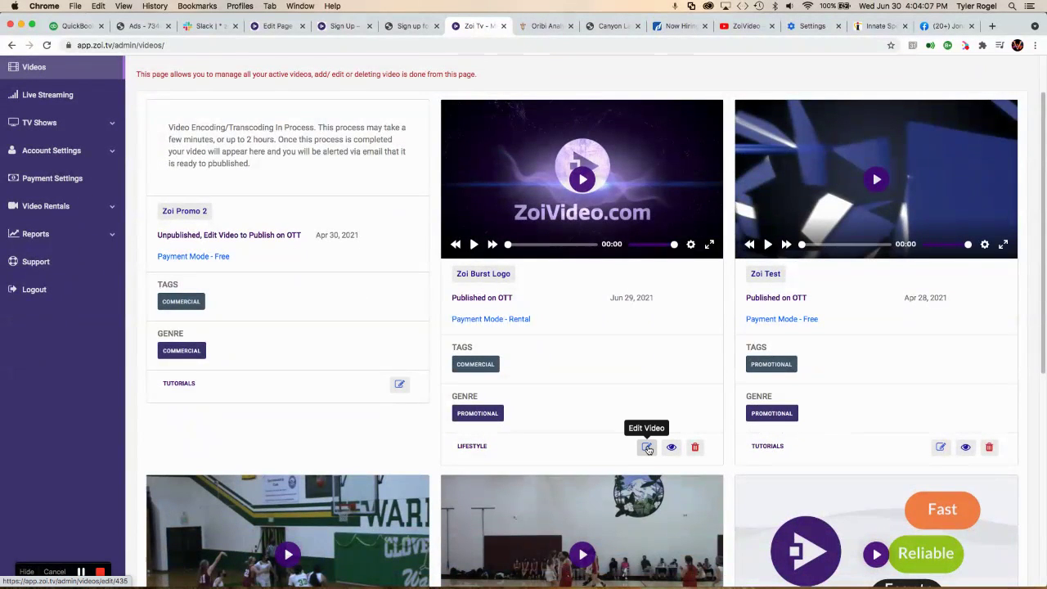
{"action": "left_click", "coordinate": [647, 448]}
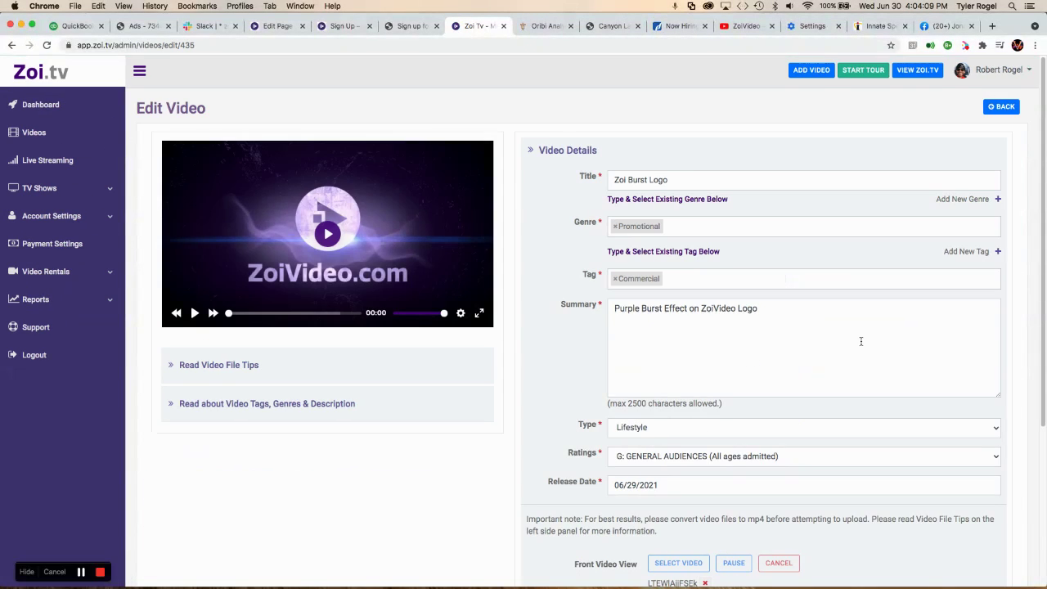
{"action": "scroll", "coordinate": [861, 341], "scroll_direction": "down", "scroll_amount": 3}
{"action": "left_click", "coordinate": [631, 450]}
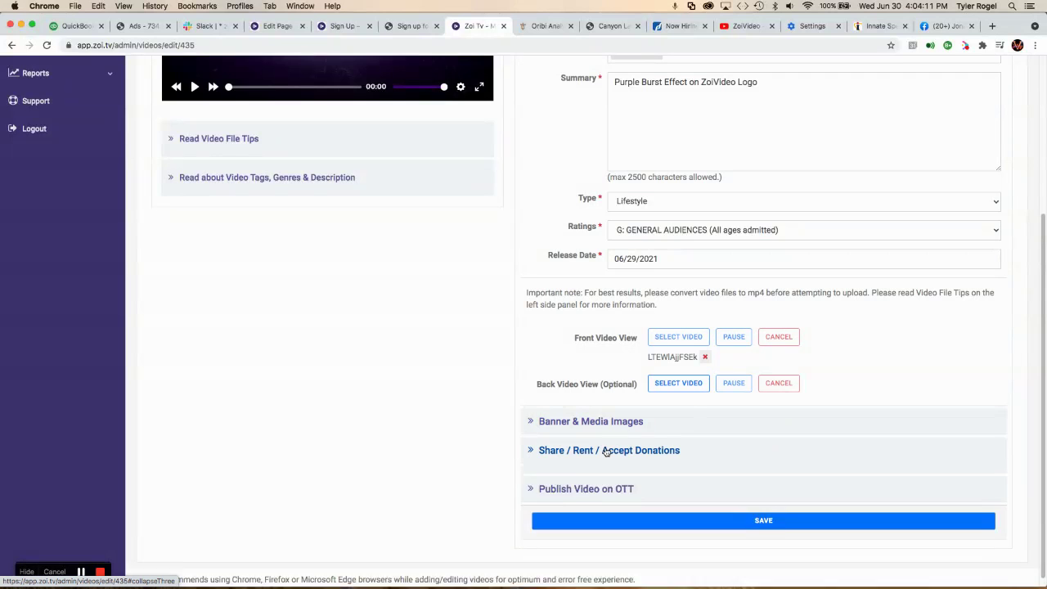
{"action": "scroll", "coordinate": [806, 426], "scroll_direction": "down", "scroll_amount": 3}
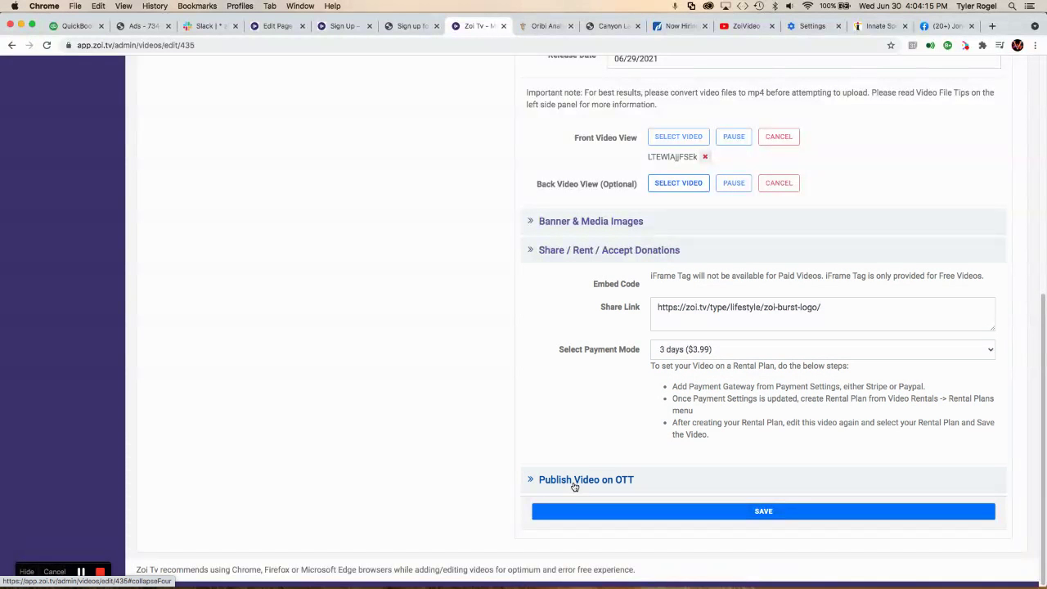
{"action": "left_click", "coordinate": [578, 482]}
{"action": "scroll", "coordinate": [658, 458], "scroll_direction": "down", "scroll_amount": 1}
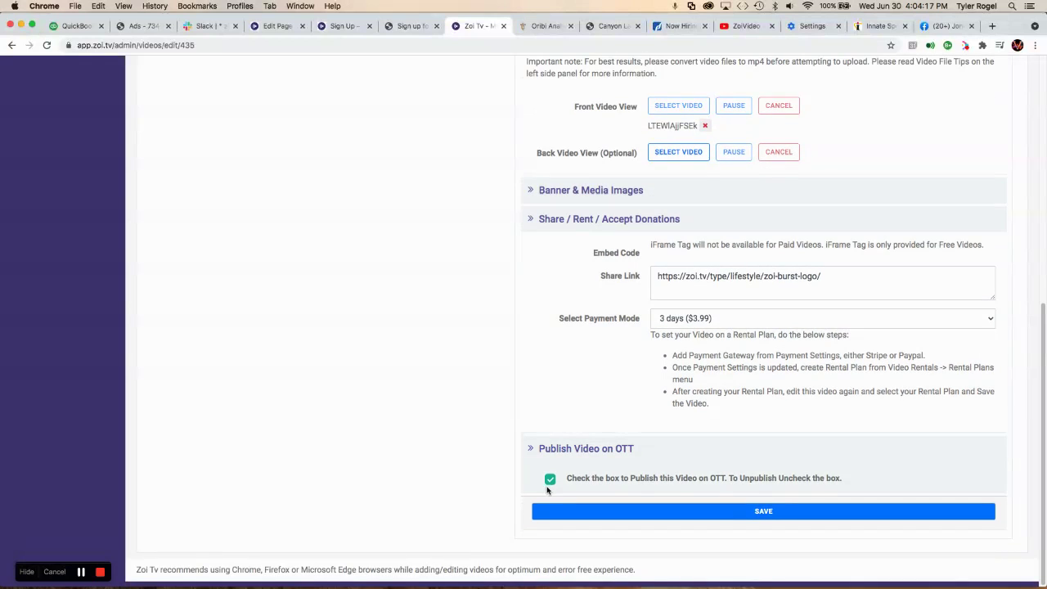
{"action": "left_click", "coordinate": [550, 480]}
{"action": "left_click", "coordinate": [550, 480]}
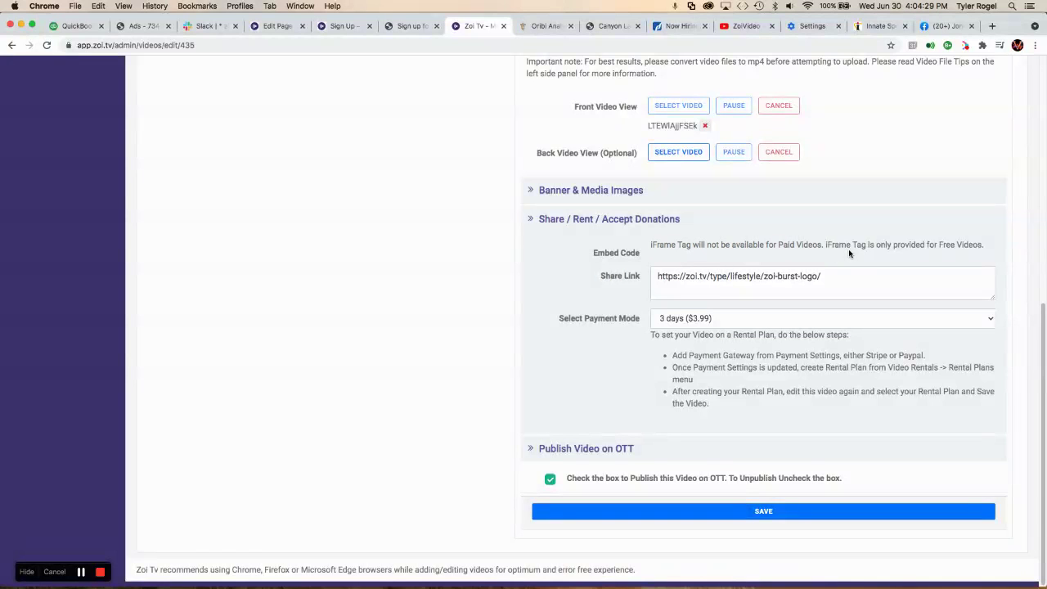
- Set the payment mode to 2 Days Rental ($200.00) and save the video
{"action": "left_click", "coordinate": [708, 318]}
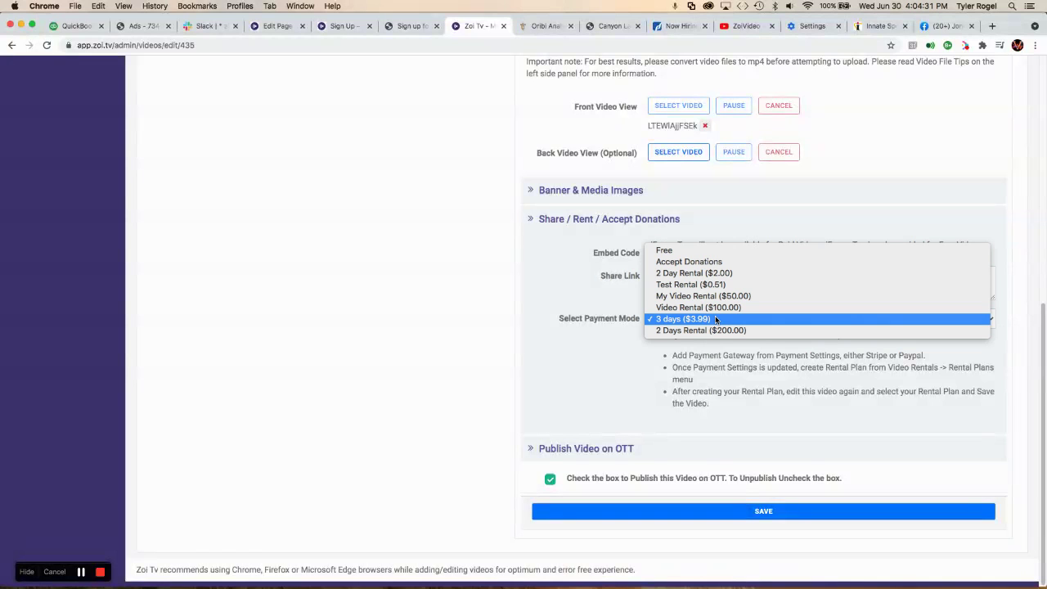
{"action": "left_click", "coordinate": [704, 331]}
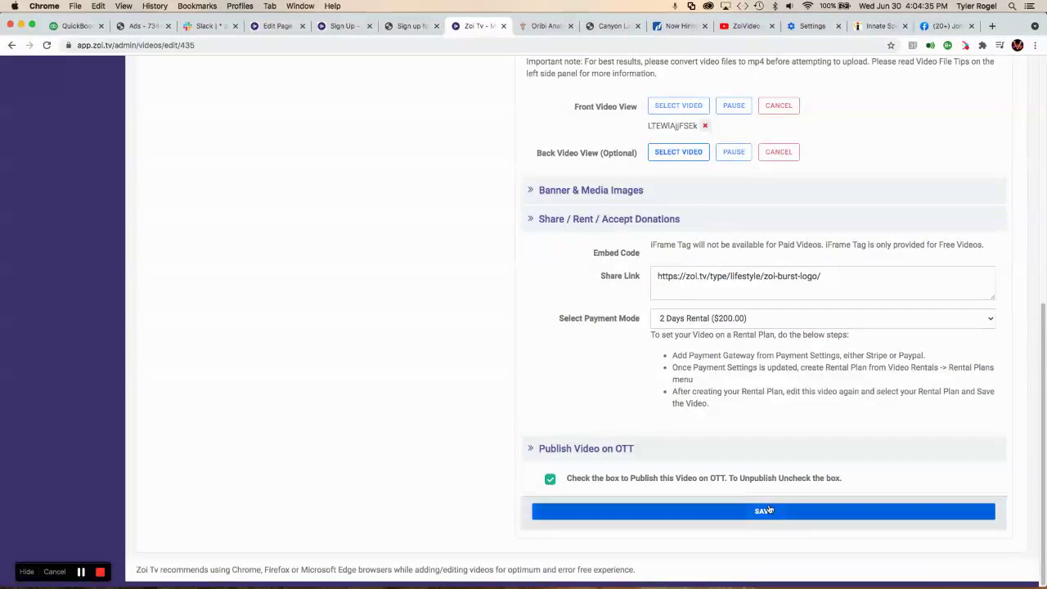
{"action": "left_click", "coordinate": [759, 511]}
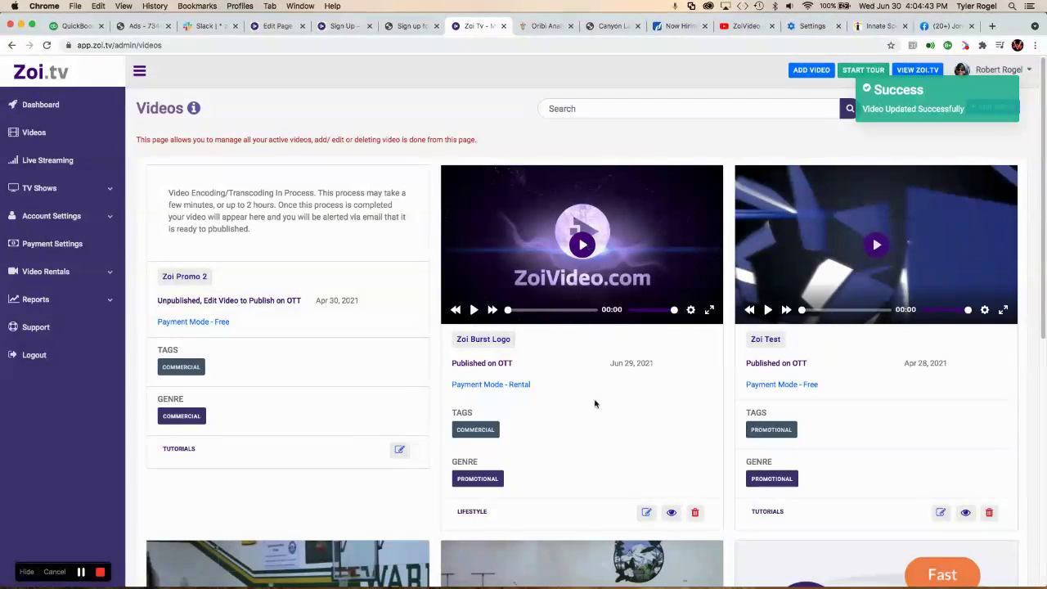
- Copy Zoi Burst Logo's Share Link URL and switch to the Home page editor
{"action": "left_click", "coordinate": [646, 512]}
{"action": "scroll", "coordinate": [744, 389], "scroll_direction": "down", "scroll_amount": 5}
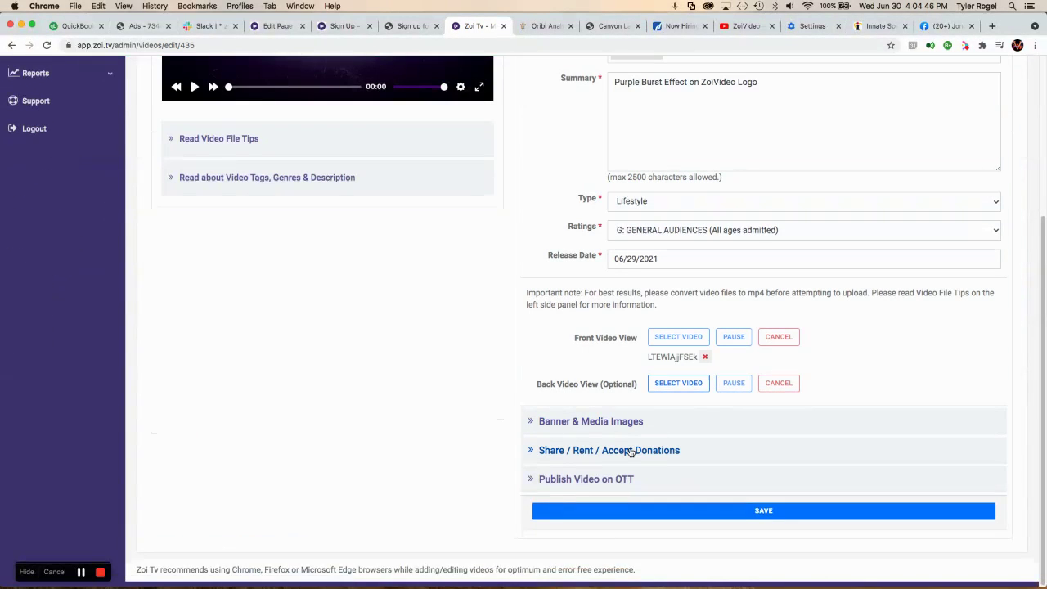
{"action": "left_click", "coordinate": [627, 451]}
{"action": "scroll", "coordinate": [624, 451], "scroll_direction": "down", "scroll_amount": 3}
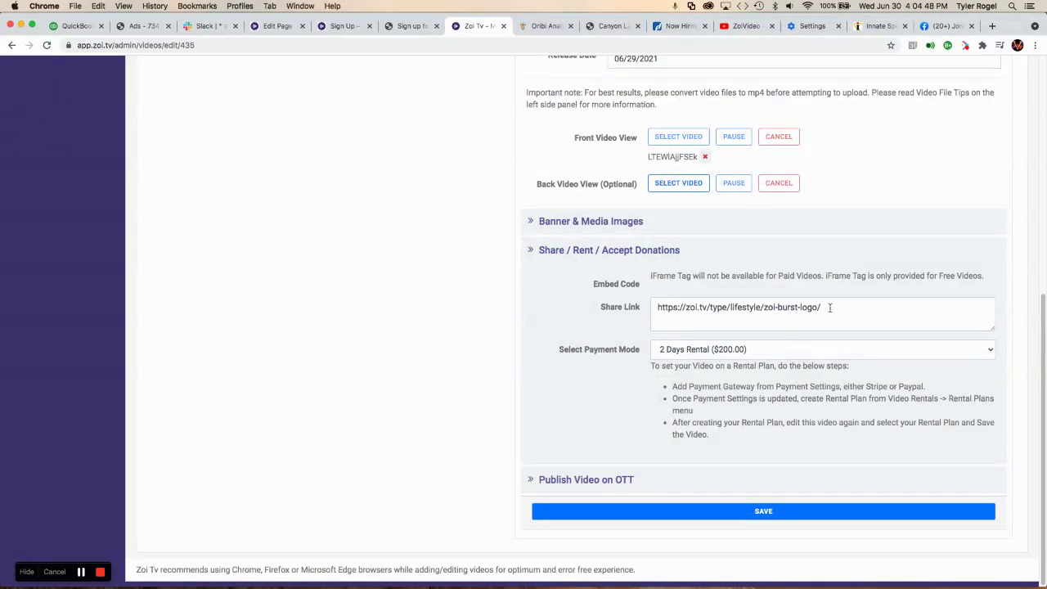
{"action": "left_click_drag", "start_coordinate": [826, 307], "coordinate": [674, 309]}
{"action": "key", "text": "super+c"}
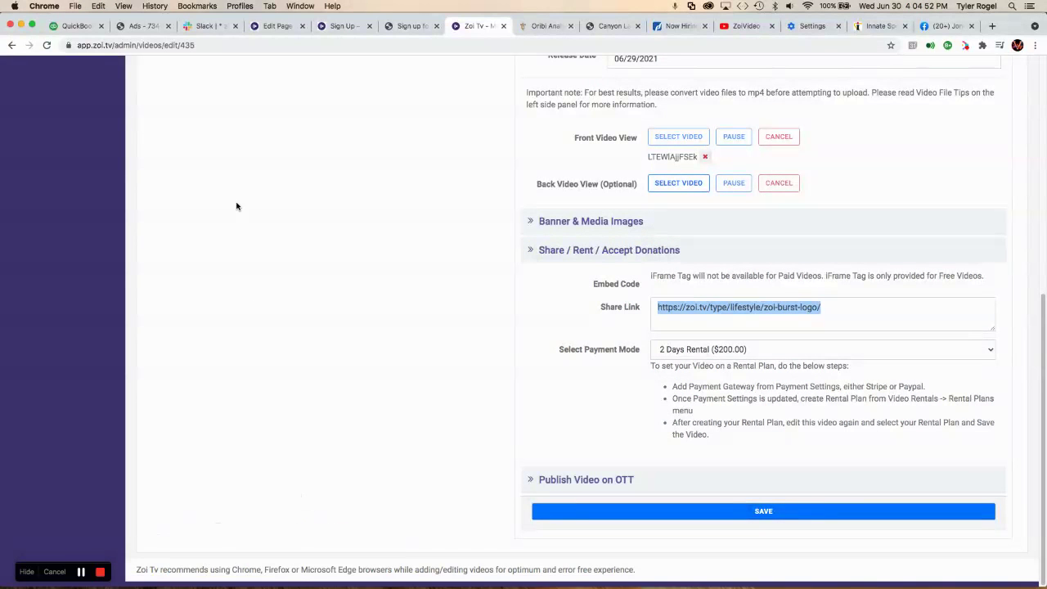
{"action": "left_click", "coordinate": [278, 25]}
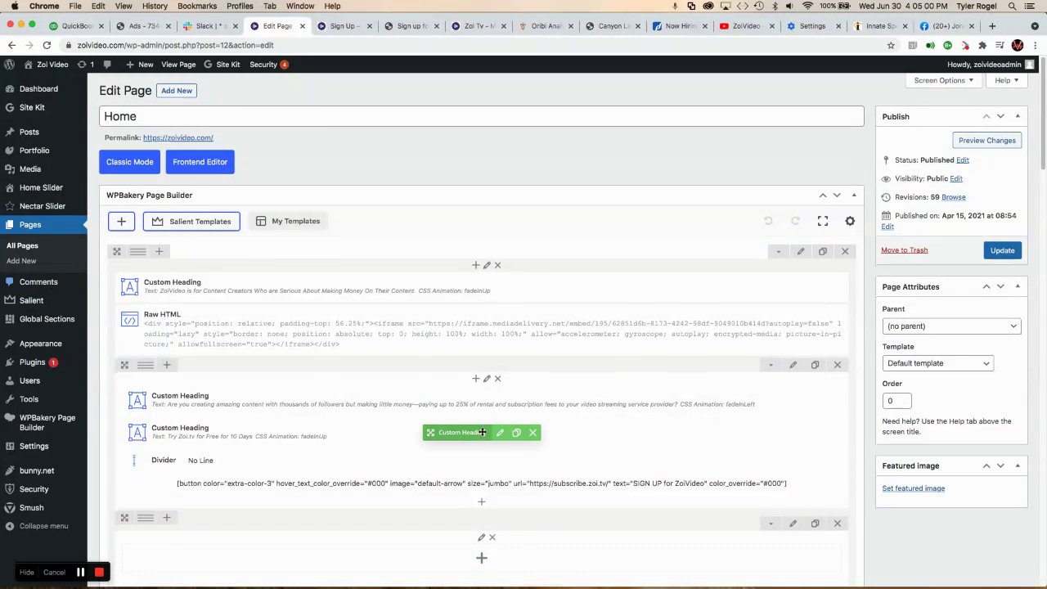
- Add a new Text Block element to the WordPress Home page
{"action": "scroll", "coordinate": [482, 435], "scroll_direction": "down", "scroll_amount": 5}
{"action": "scroll", "coordinate": [481, 435], "scroll_direction": "down", "scroll_amount": 15}
{"action": "scroll", "coordinate": [483, 434], "scroll_direction": "up", "scroll_amount": 10}
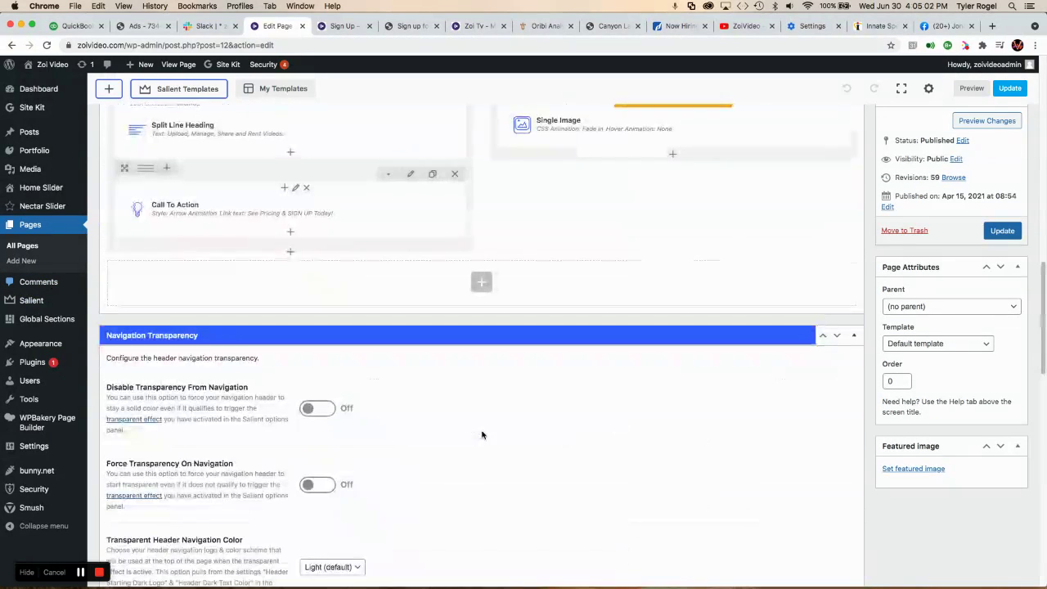
{"action": "left_click", "coordinate": [481, 285]}
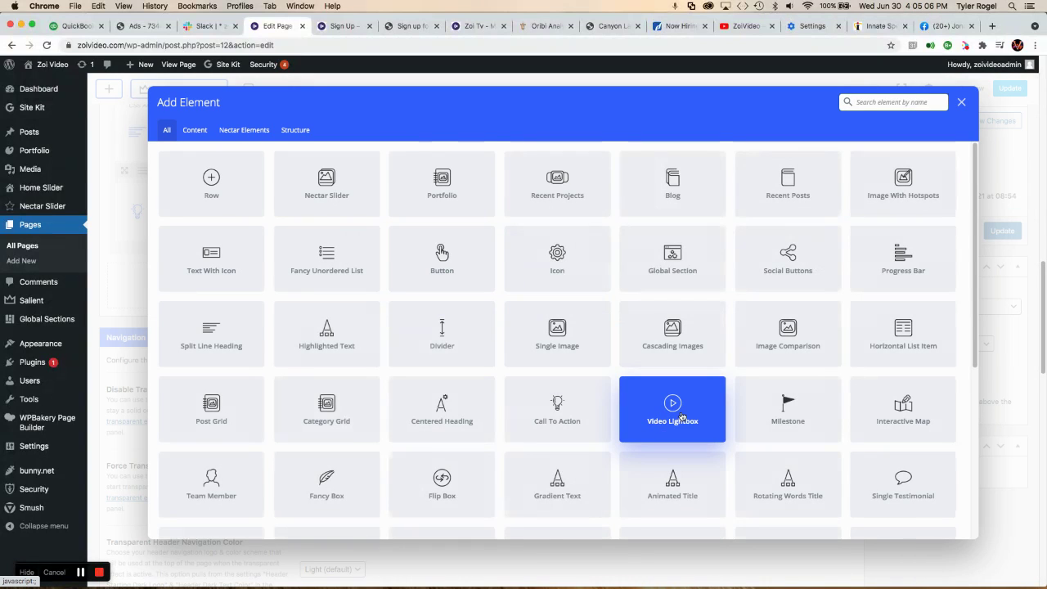
{"action": "scroll", "coordinate": [673, 418], "scroll_direction": "down", "scroll_amount": 4}
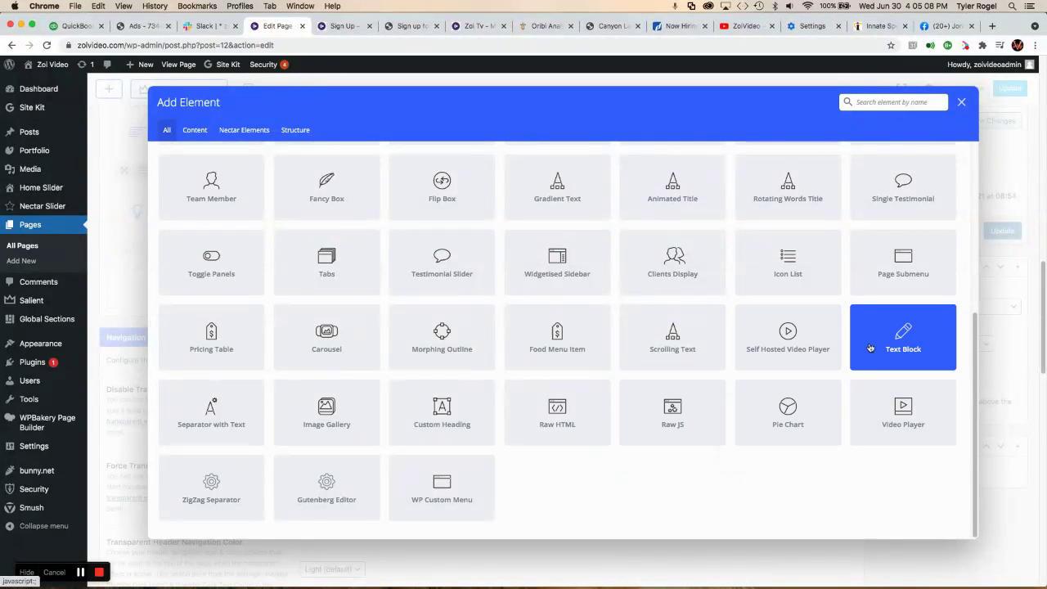
{"action": "left_click", "coordinate": [901, 337]}
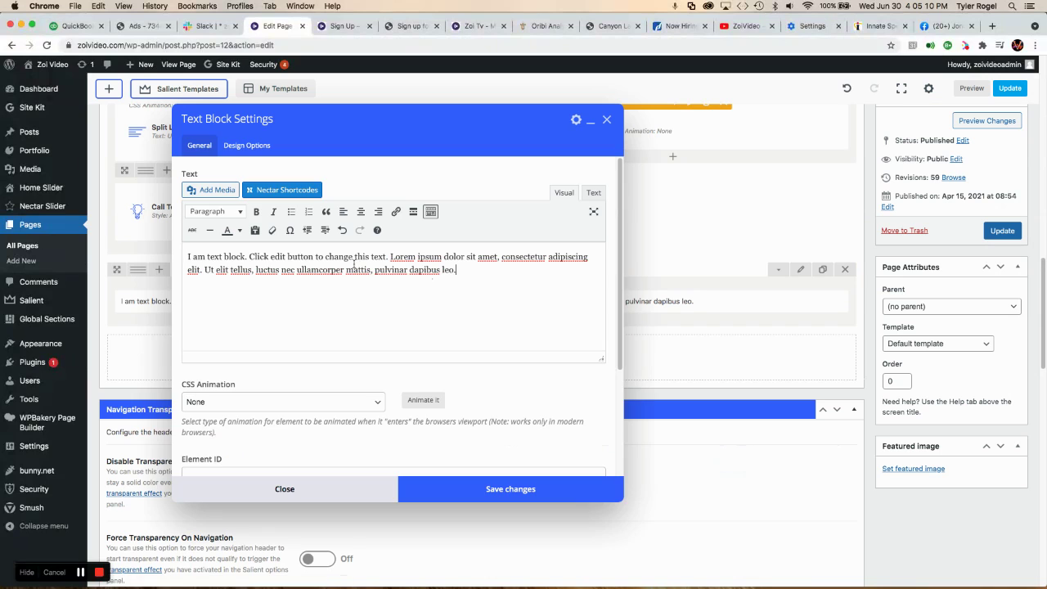
- Replace the placeholder text with 'Watch the Logo Video'
{"action": "left_click_drag", "start_coordinate": [468, 273], "coordinate": [247, 256]}
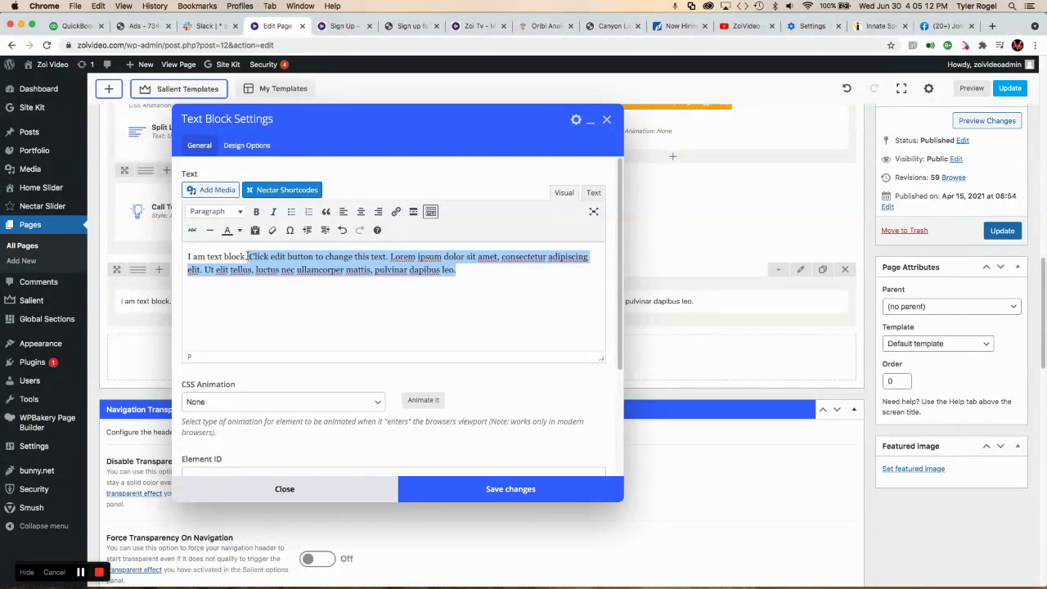
{"action": "key", "text": "BackSpace"}
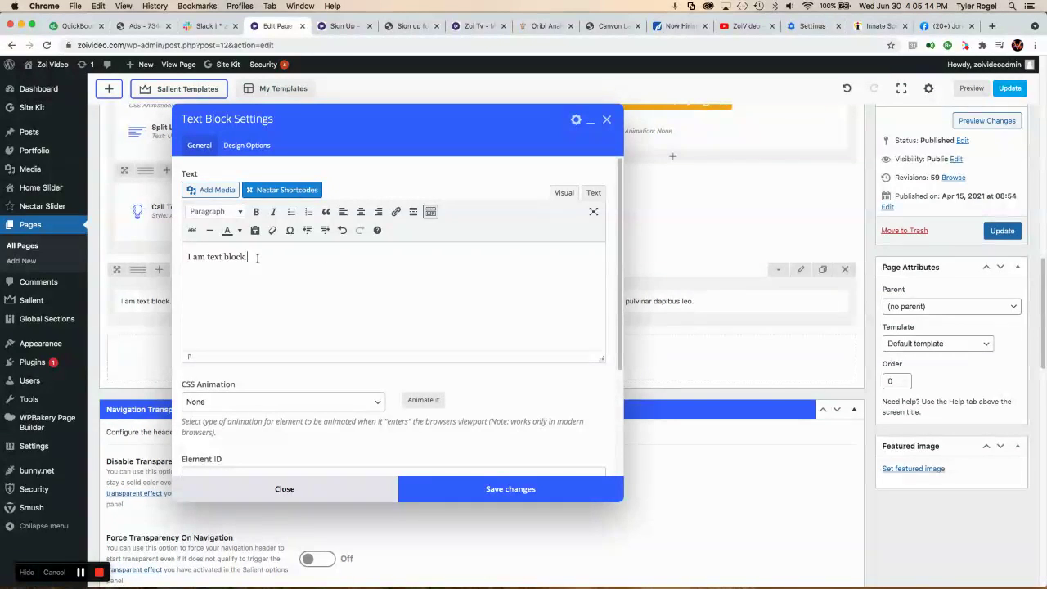
{"action": "left_click_drag", "start_coordinate": [257, 257], "coordinate": [182, 255]}
{"action": "type", "text": "Watch the Logo Video"}
- Link 'Logo Video' to the Zoi Burst Logo share URL, save the block, and update the page
{"action": "left_click_drag", "start_coordinate": [276, 257], "coordinate": [228, 256]}
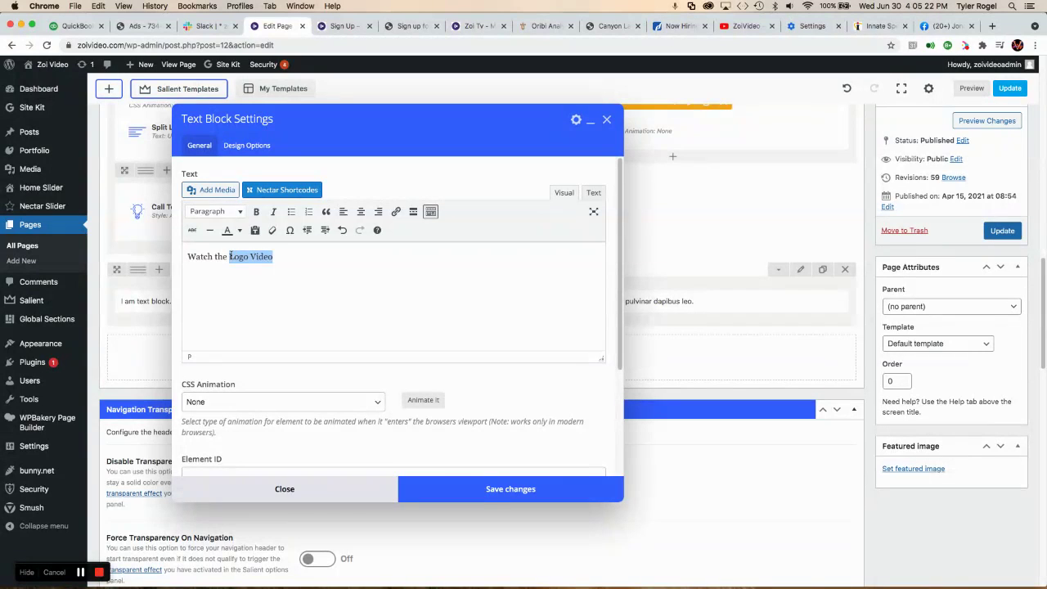
{"action": "left_click", "coordinate": [396, 212]}
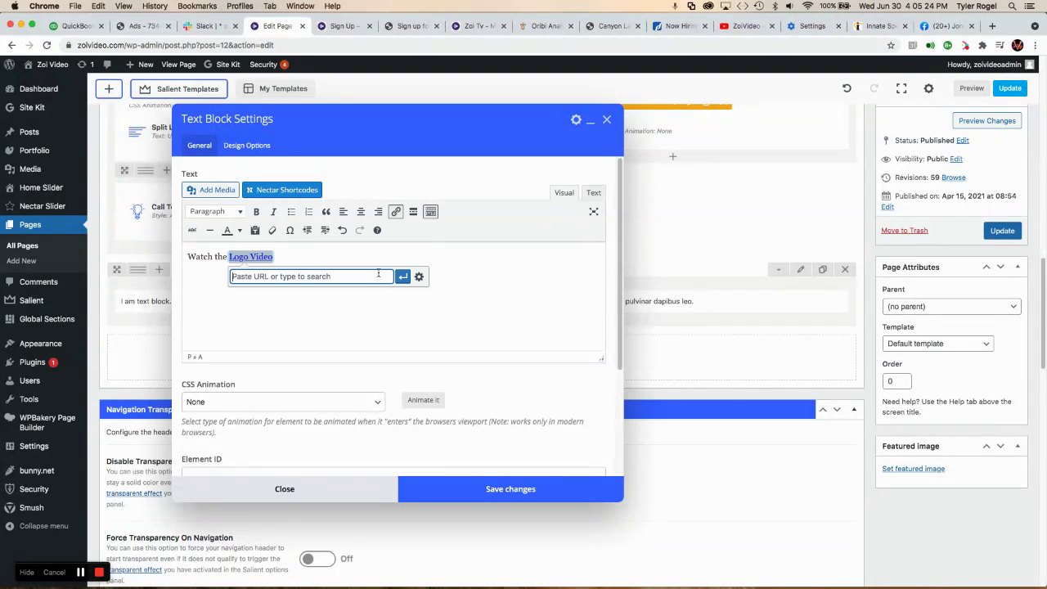
{"action": "key", "text": "super+v"}
{"action": "left_click", "coordinate": [403, 276]}
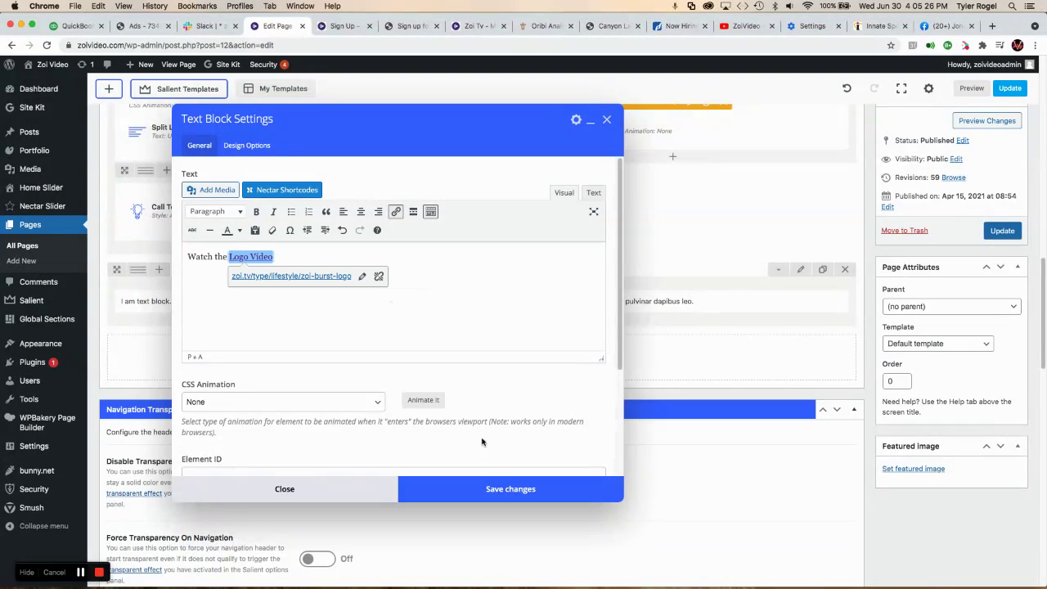
{"action": "left_click", "coordinate": [503, 488]}
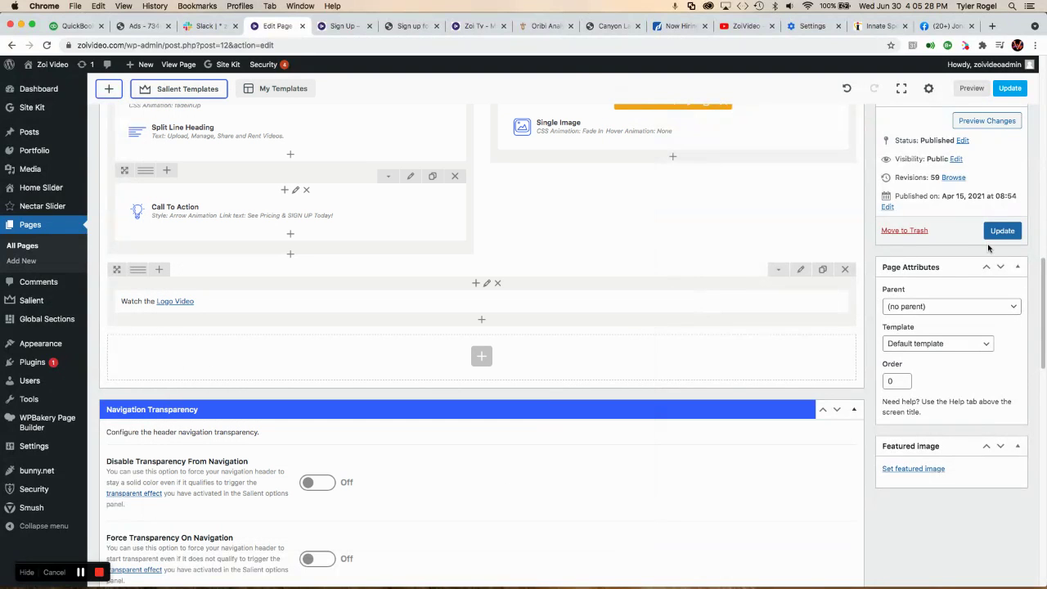
{"action": "left_click", "coordinate": [1002, 231]}
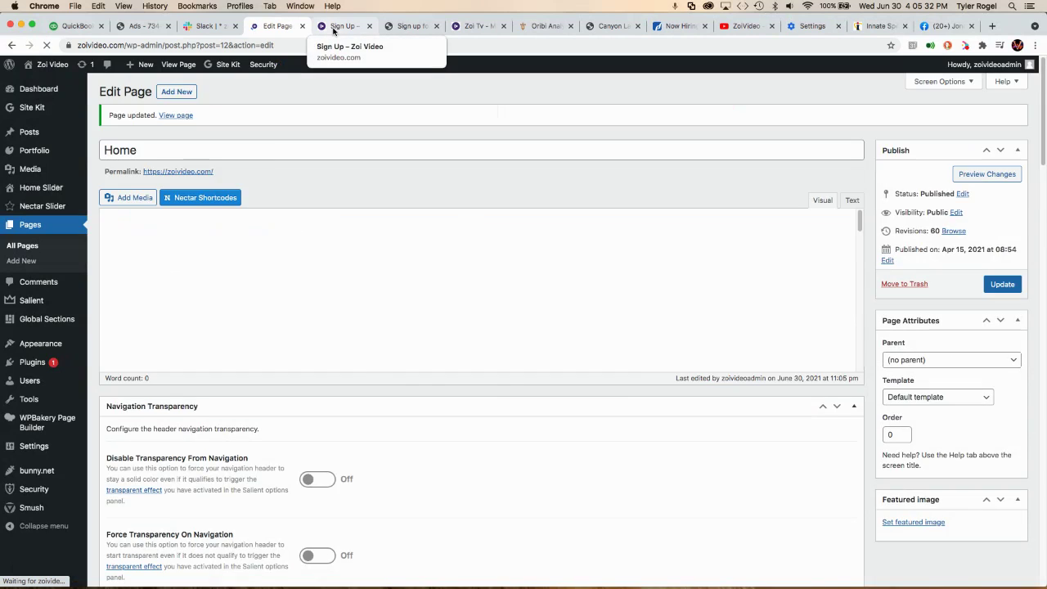
- Reload the ZoiVideo homepage and follow the new Logo Video link to Zoi Burst Logo
{"action": "left_click", "coordinate": [340, 26]}
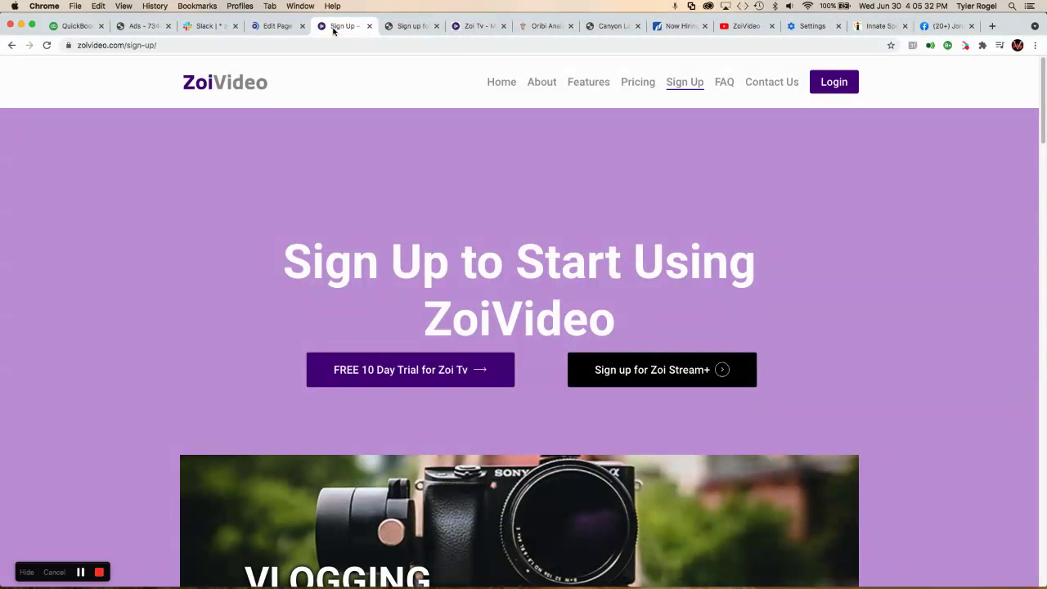
{"action": "key", "text": "super+r"}
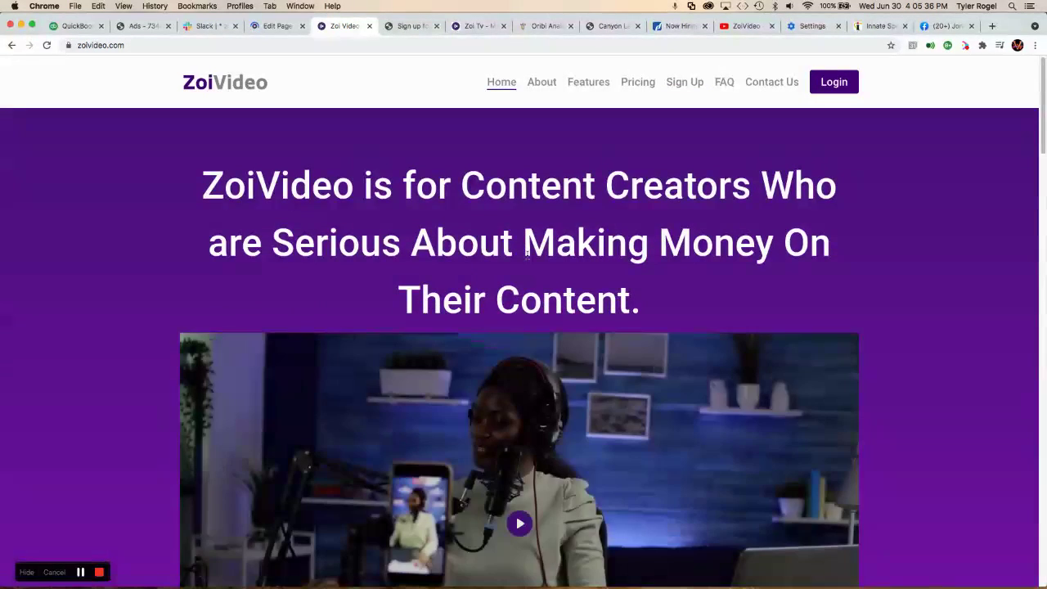
{"action": "scroll", "coordinate": [568, 289], "scroll_direction": "down", "scroll_amount": 20}
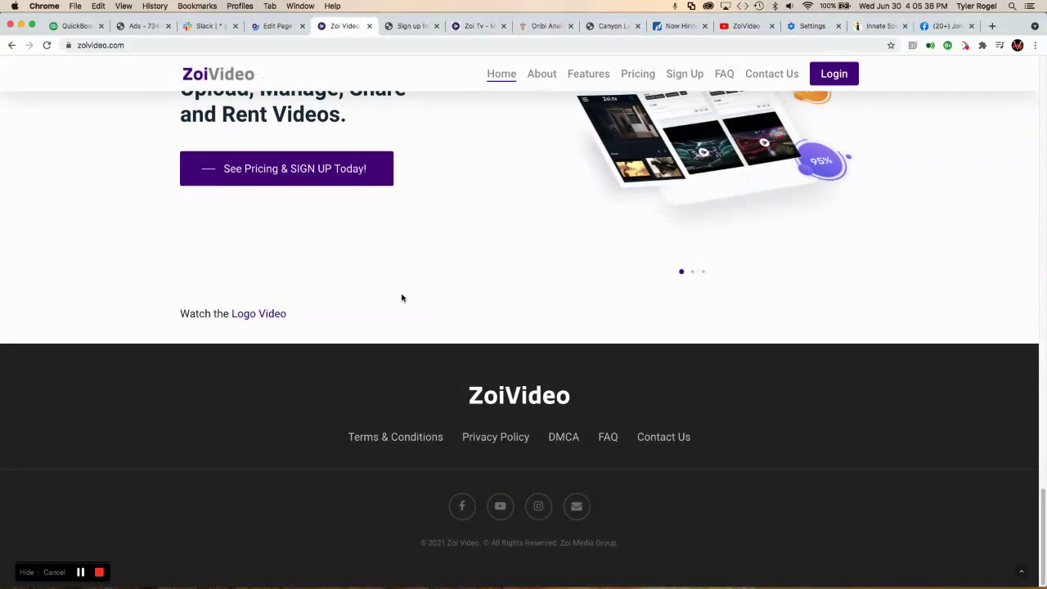
{"action": "left_click", "coordinate": [253, 321]}
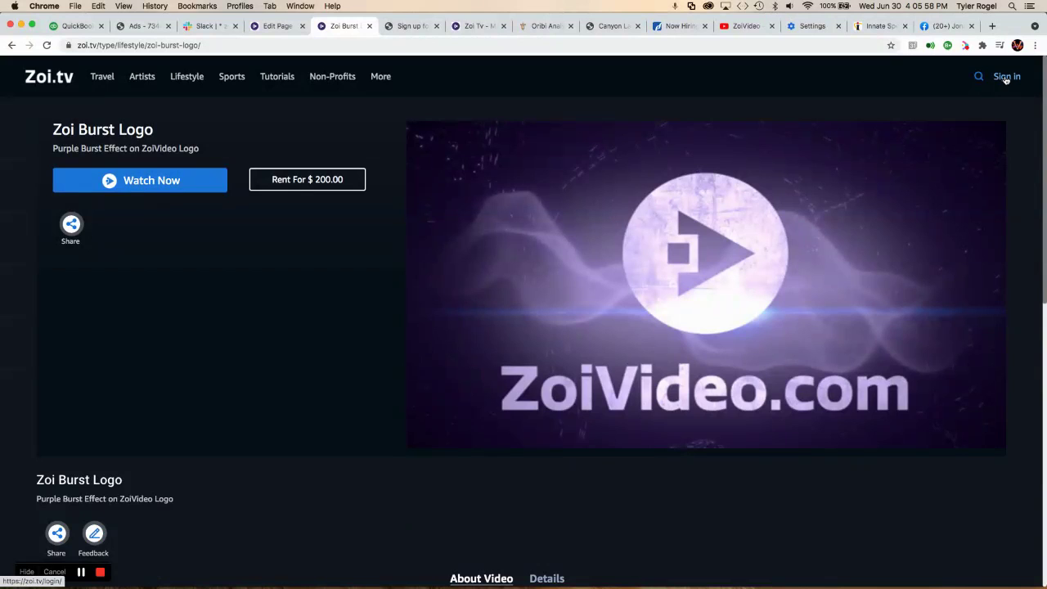
- Sign in with the autofilled viewer account, play Zoi Burst Logo, and choose Pay Now for $200.00
{"action": "left_click", "coordinate": [148, 183]}
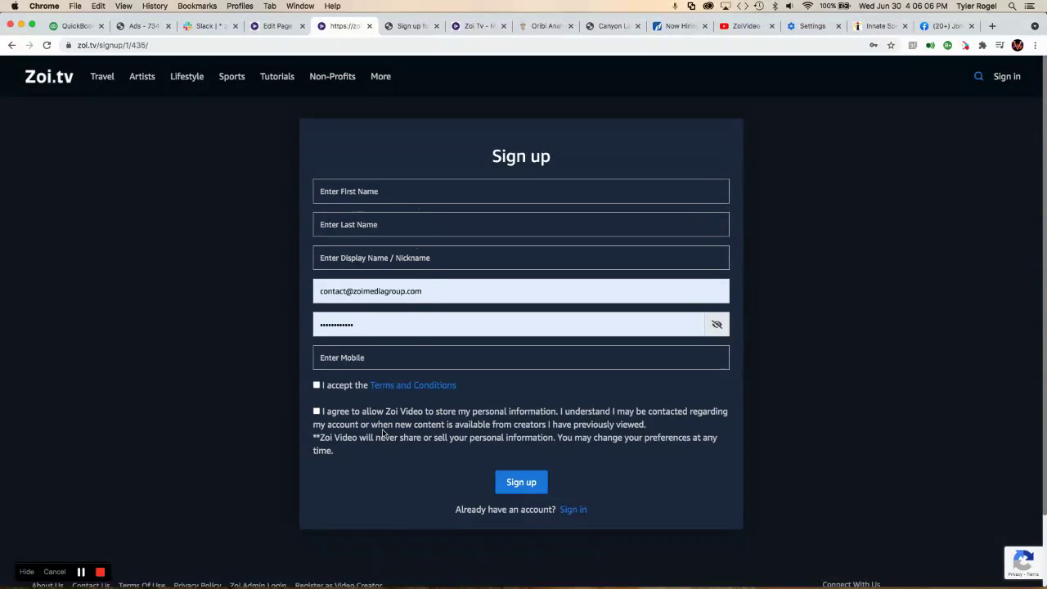
{"action": "left_click", "coordinate": [572, 510]}
{"action": "left_click", "coordinate": [431, 260]}
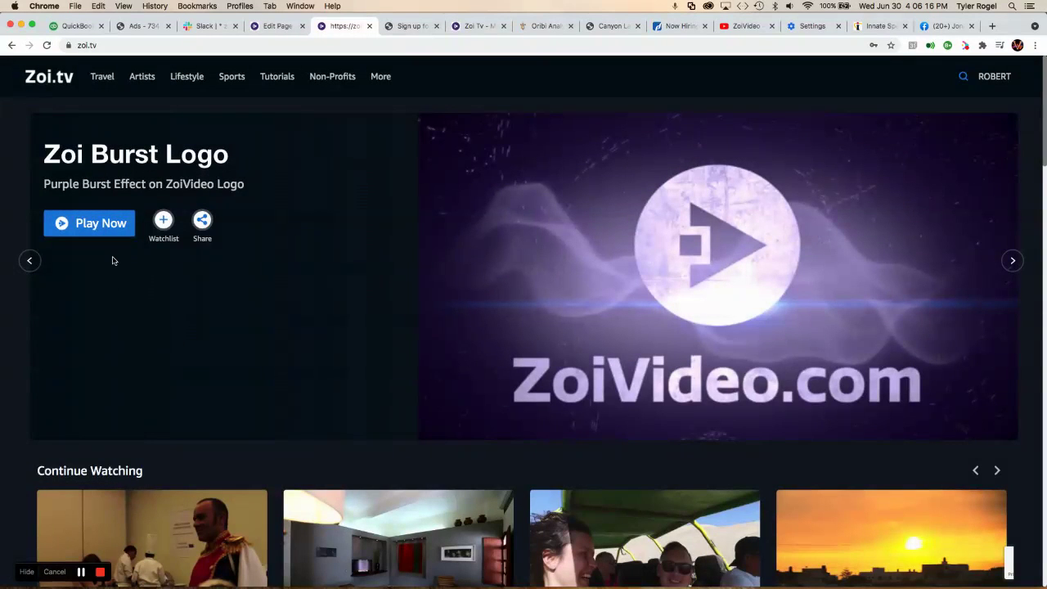
{"action": "left_click", "coordinate": [94, 225]}
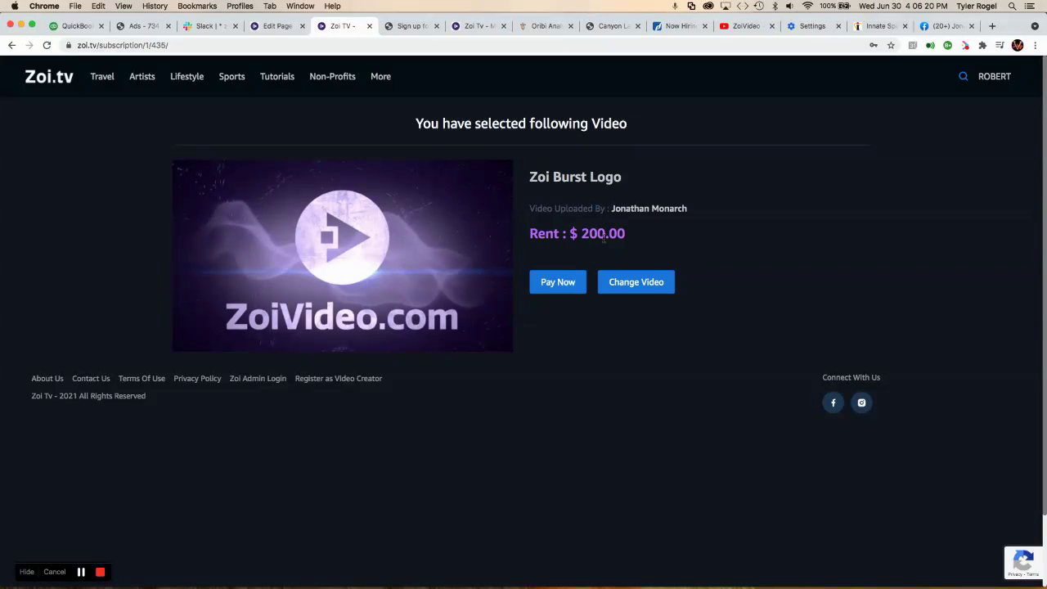
{"action": "left_click", "coordinate": [559, 285]}
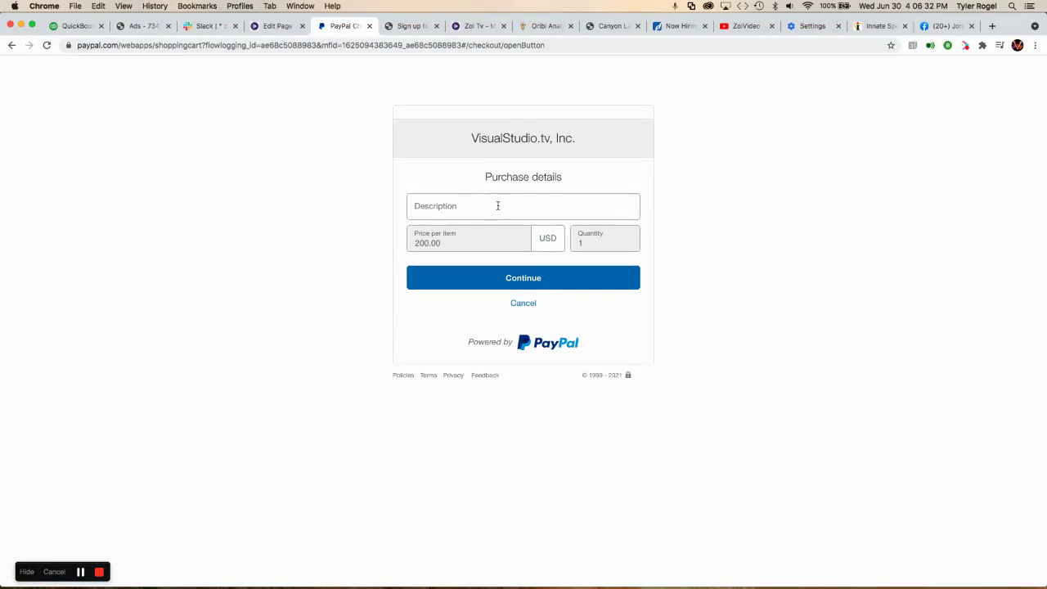
- Continue the $200.00 PayPal purchase via Pay with Debit or Credit Card, dismissing saved-card suggestions
{"action": "left_click", "coordinate": [533, 278]}
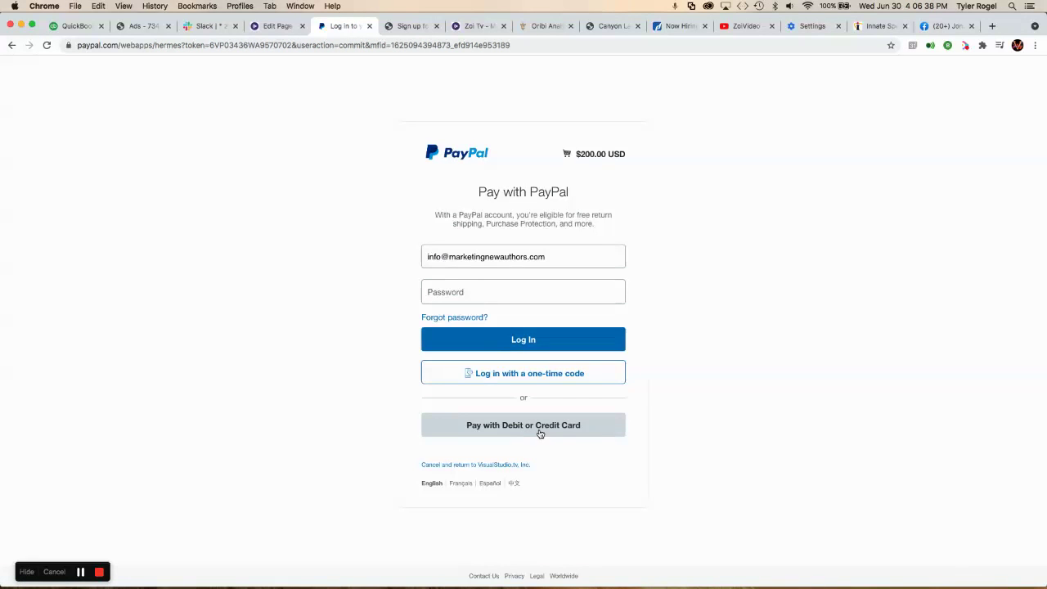
{"action": "left_click", "coordinate": [529, 426]}
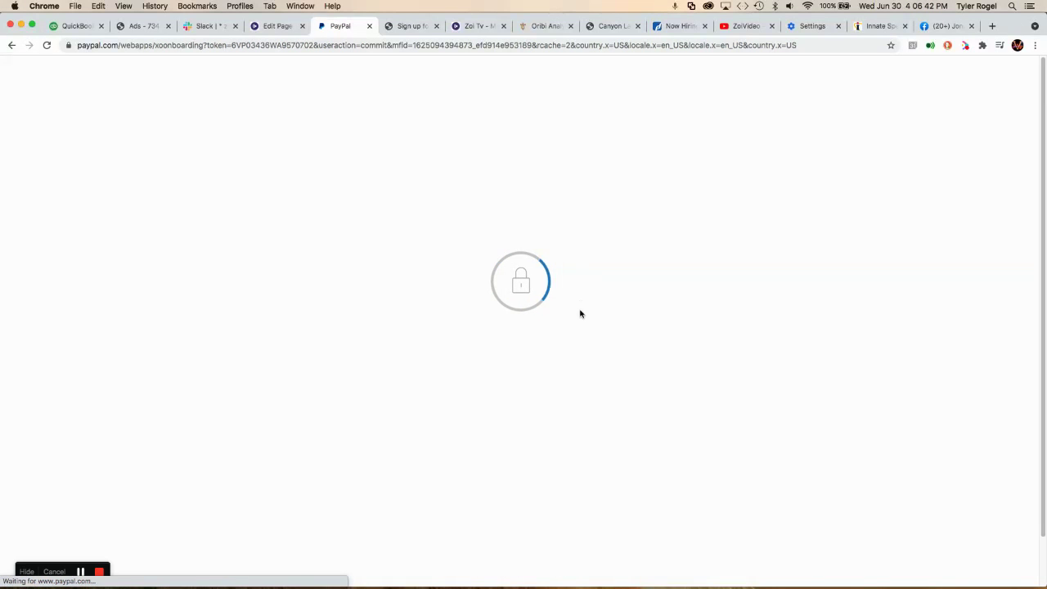
{"action": "scroll", "coordinate": [595, 340], "scroll_direction": "down", "scroll_amount": 1}
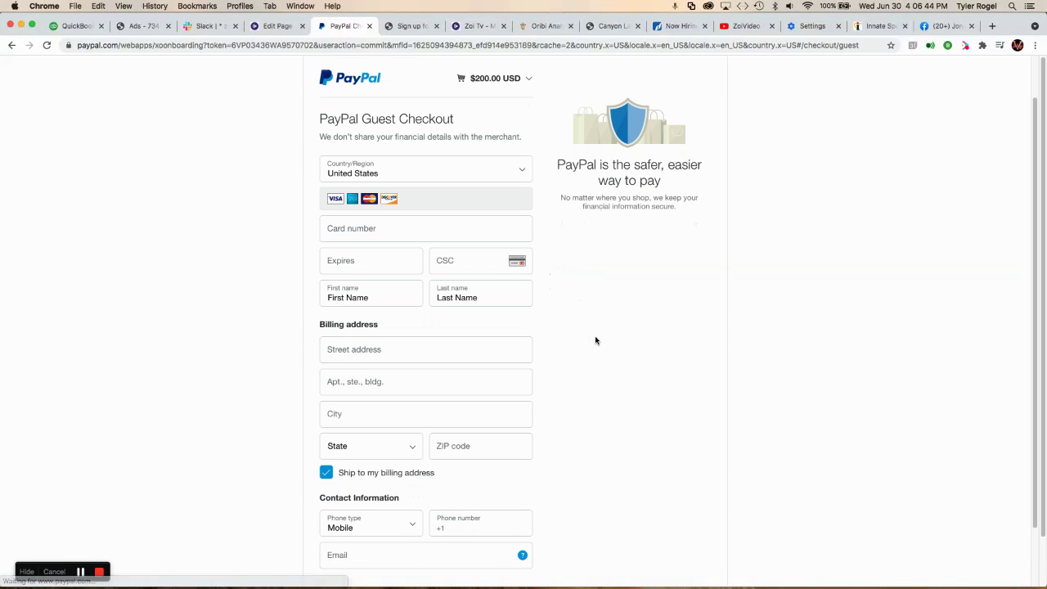
{"action": "left_click", "coordinate": [397, 230]}
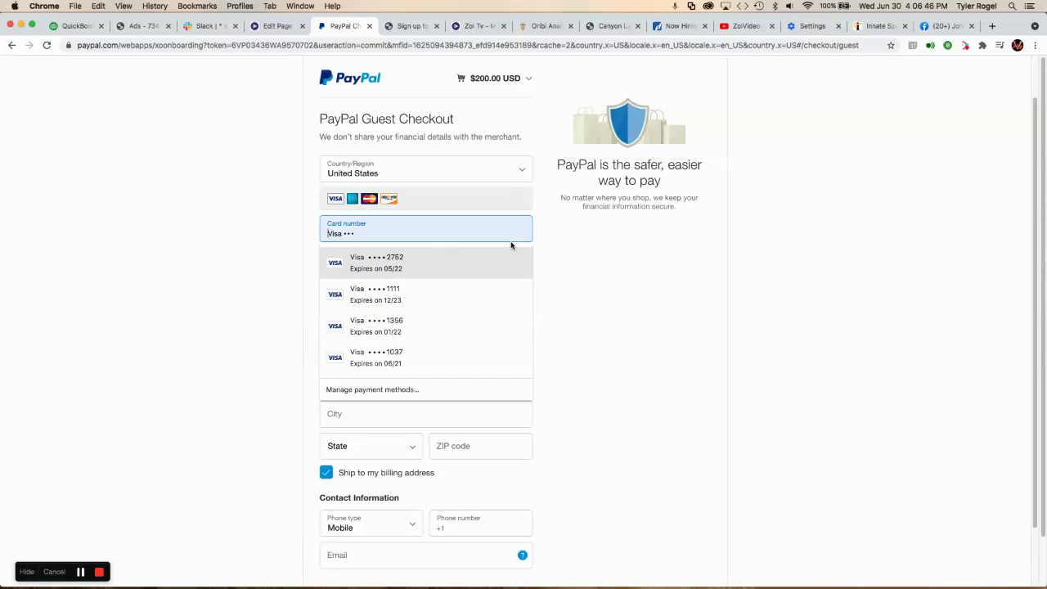
{"action": "left_click", "coordinate": [797, 219]}
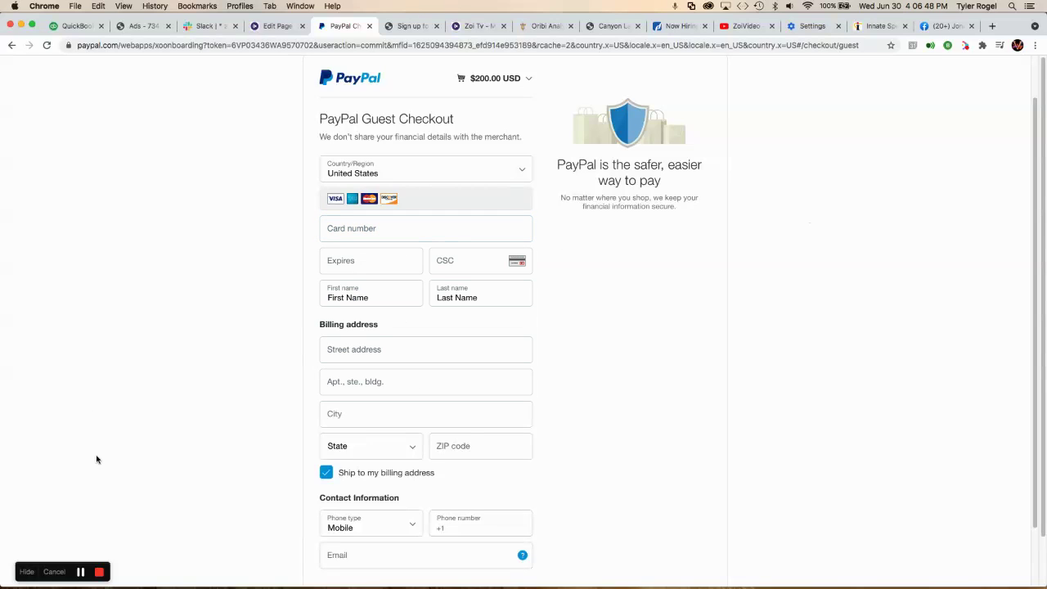